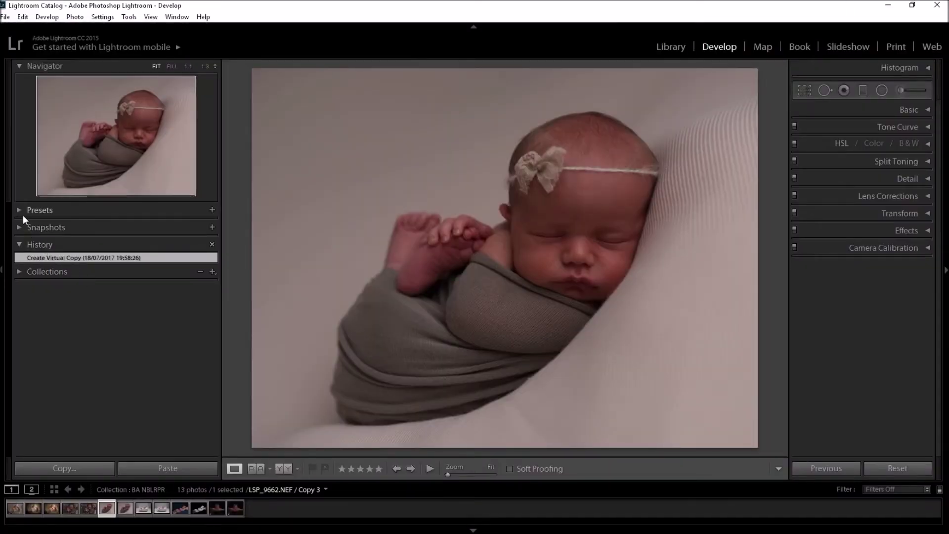
Step: Expand the Presets panel and the newborn preset workflow collection
{"action": "left_click", "coordinate": [21, 210]}
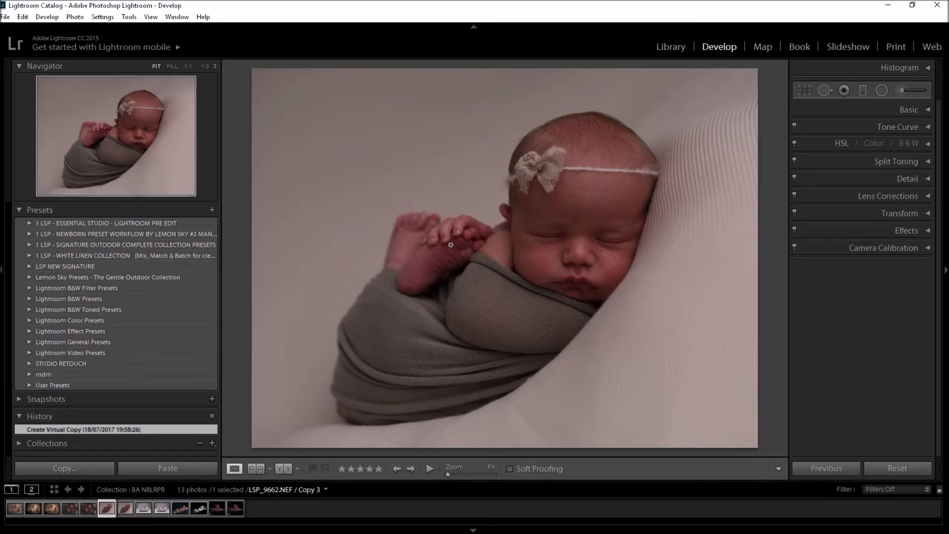
{"action": "left_click", "coordinate": [29, 233]}
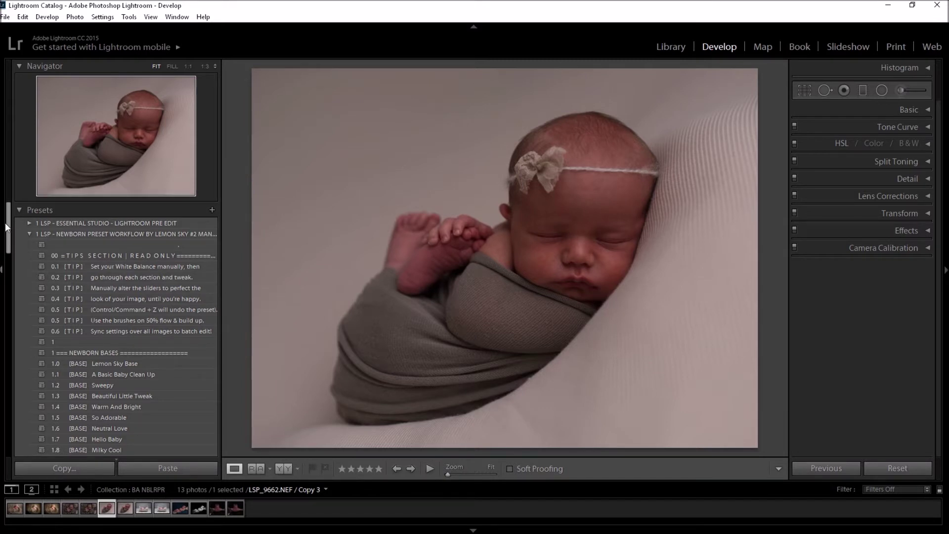
Step: Scroll to Newborn Bases and apply '1.0 [BASE] Lemon Sky Base'
{"action": "left_click_drag", "start_coordinate": [11, 226], "coordinate": [10, 240]}
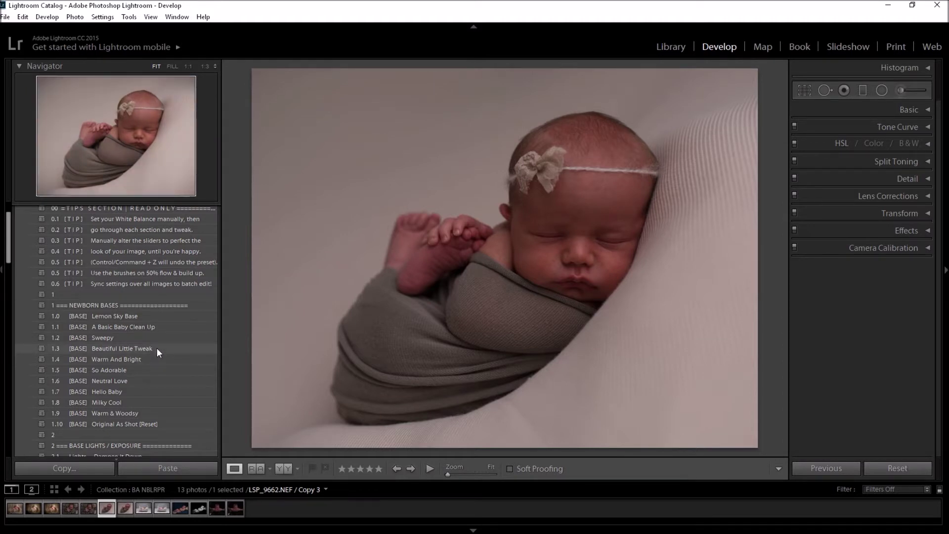
{"action": "left_click", "coordinate": [154, 316]}
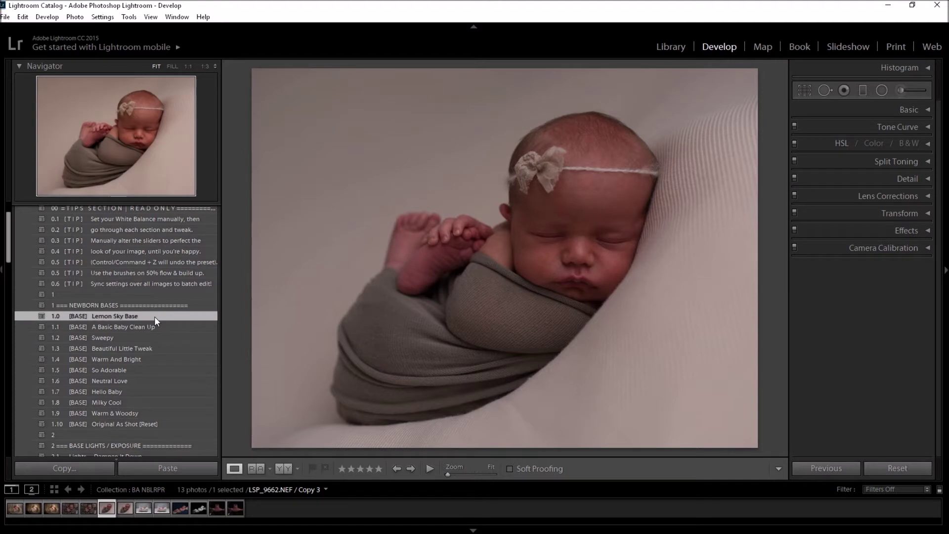
Step: Apply the 2.4 Mighty Bright, 3.1 Calm Down Highlights and 4.2 Reds Reduce presets
{"action": "left_click_drag", "start_coordinate": [8, 231], "coordinate": [10, 258]}
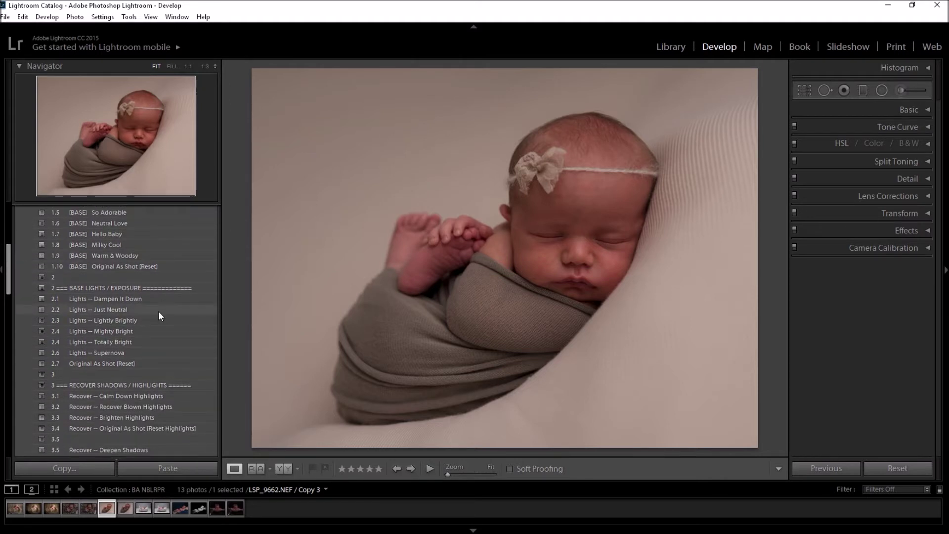
{"action": "left_click", "coordinate": [155, 330]}
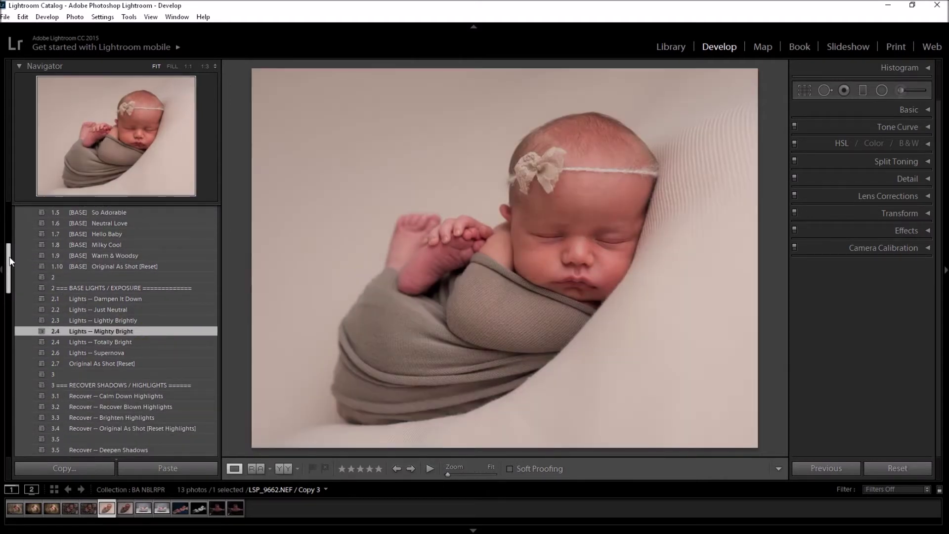
{"action": "left_click_drag", "start_coordinate": [10, 257], "coordinate": [9, 277]}
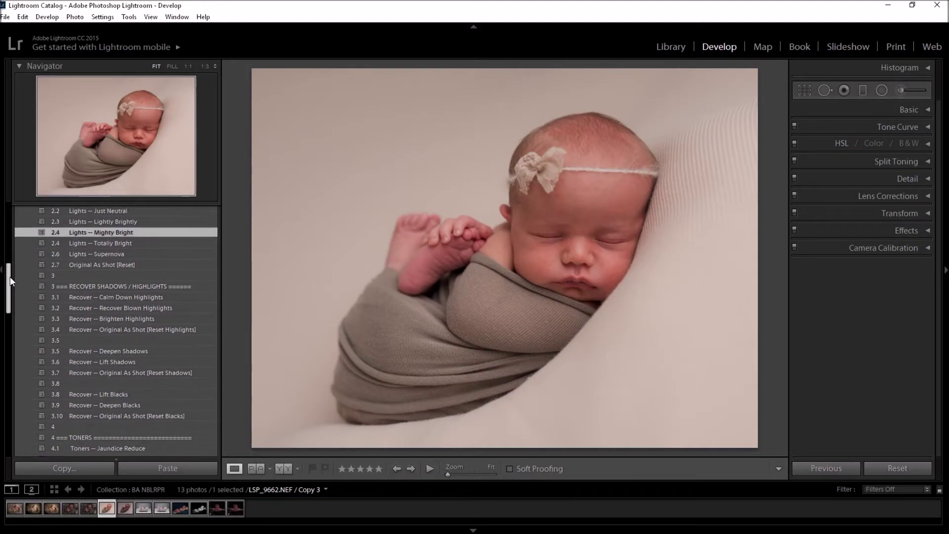
{"action": "left_click", "coordinate": [112, 298]}
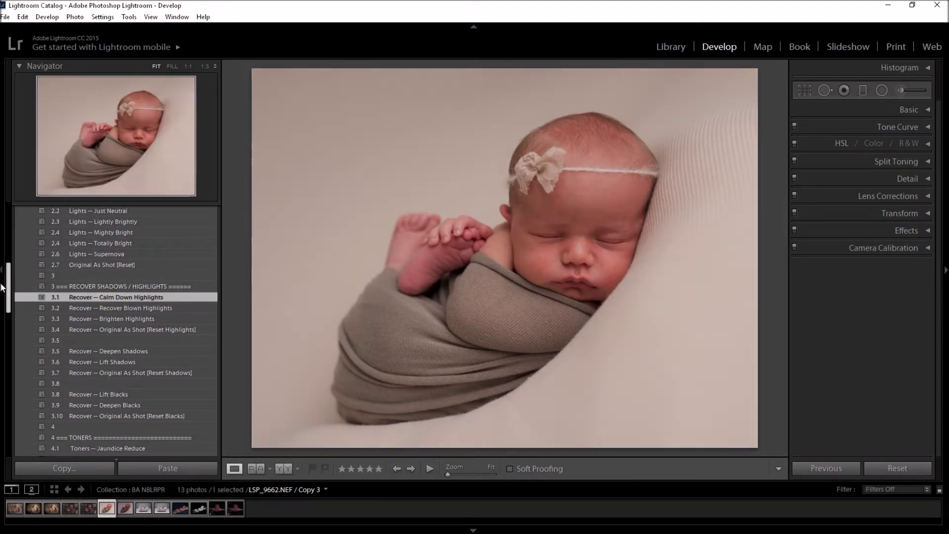
{"action": "left_click_drag", "start_coordinate": [8, 282], "coordinate": [8, 309]}
{"action": "left_click", "coordinate": [100, 345]}
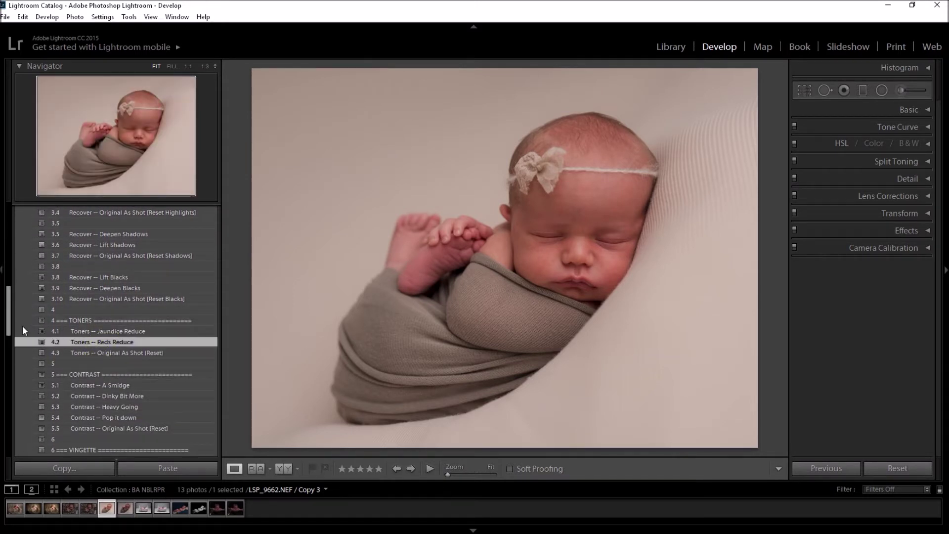
Step: Settle on 5.1 A Smidge contrast over Pop it down, then apply 3.2 Recover Blown Highlights
{"action": "left_click_drag", "start_coordinate": [8, 309], "coordinate": [9, 322]}
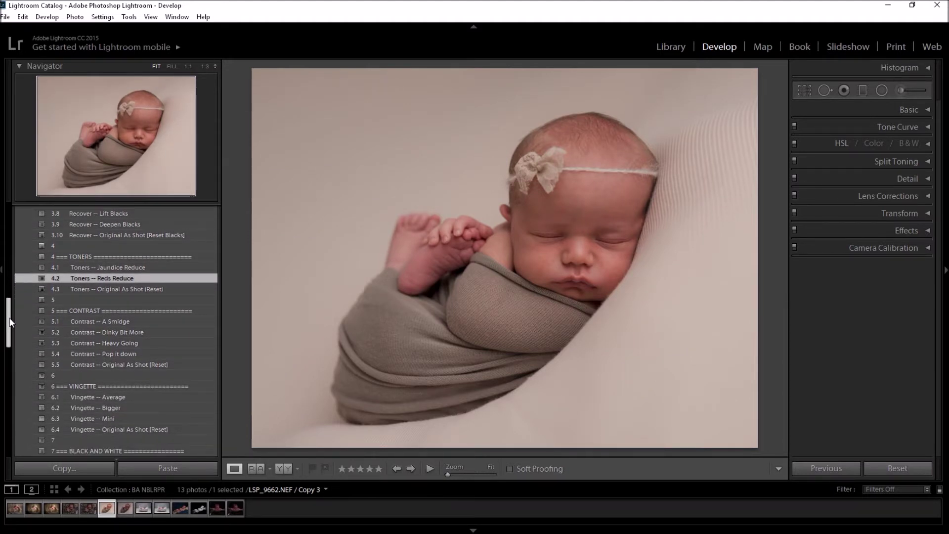
{"action": "left_click", "coordinate": [136, 321]}
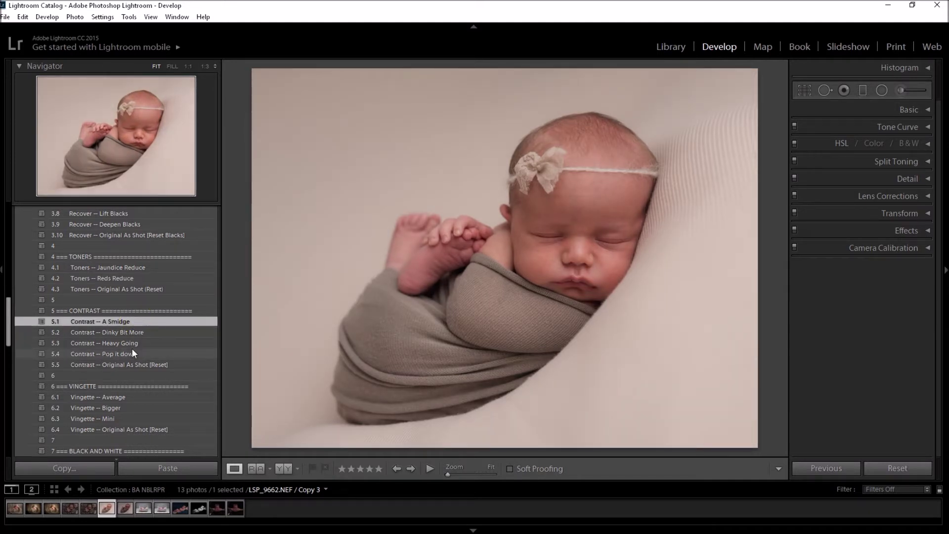
{"action": "left_click", "coordinate": [131, 352]}
{"action": "left_click", "coordinate": [128, 321]}
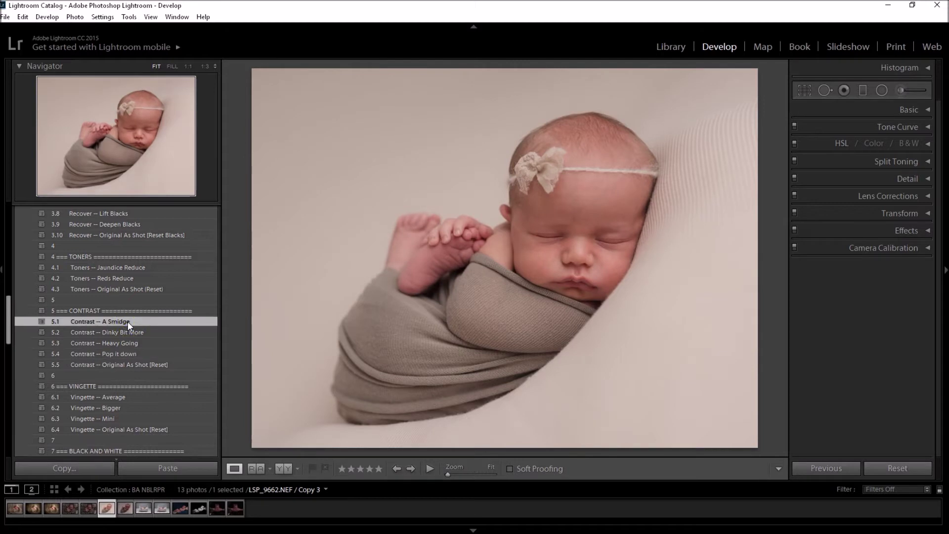
{"action": "scroll", "coordinate": [10, 310], "scroll_direction": "down", "scroll_amount": 1}
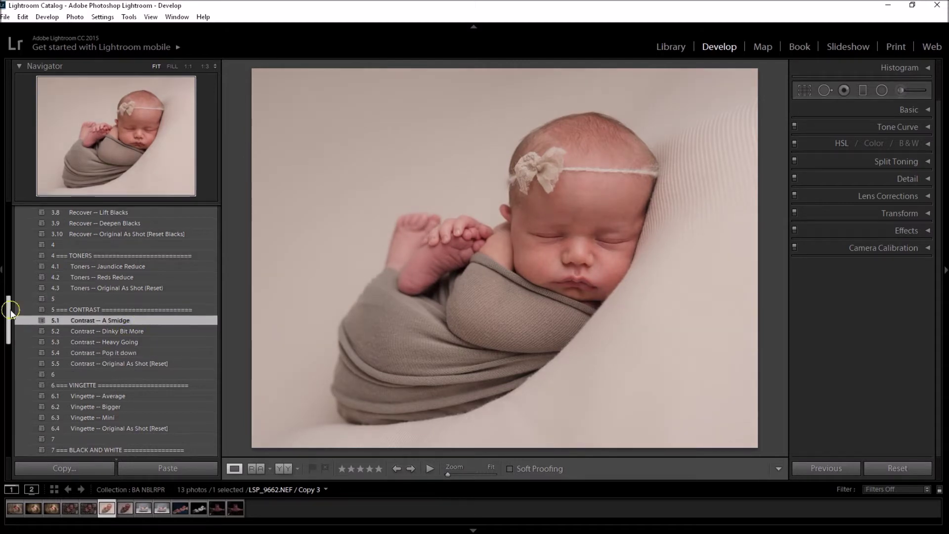
{"action": "left_click_drag", "start_coordinate": [10, 310], "coordinate": [11, 284]}
{"action": "left_click", "coordinate": [105, 255]}
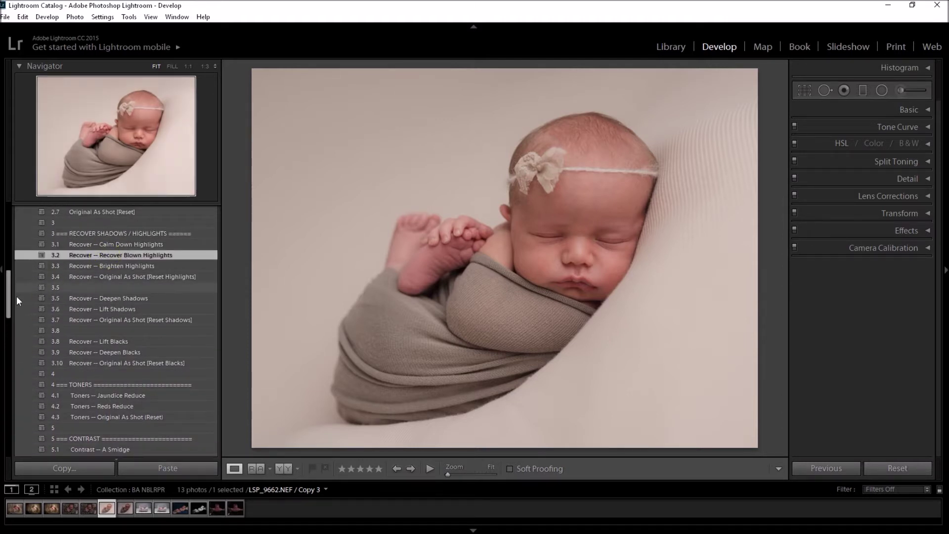
Step: Apply '8.3 Finish Up -- Matte & Blur Edges (Centre Baby)' and expand the Basic panel
{"action": "left_click_drag", "start_coordinate": [11, 297], "coordinate": [5, 374]}
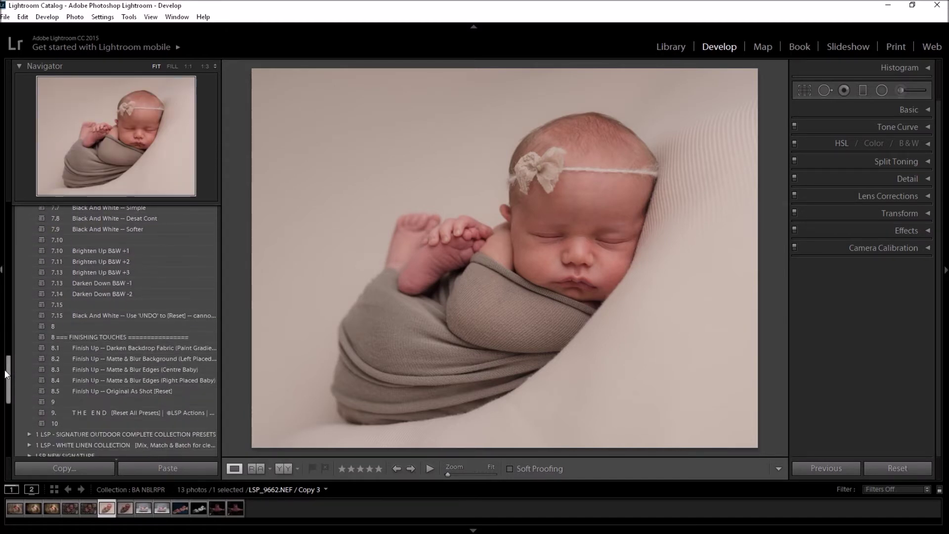
{"action": "left_click", "coordinate": [132, 370]}
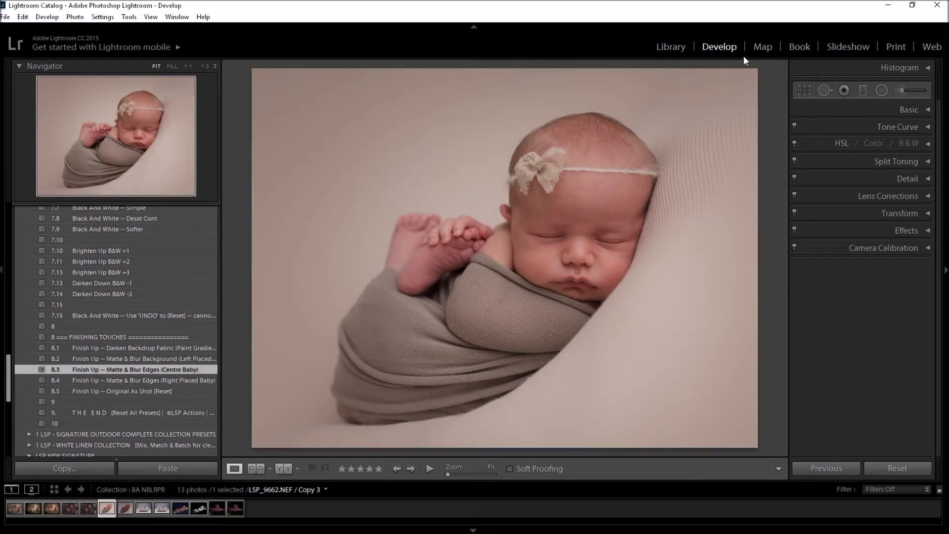
{"action": "left_click", "coordinate": [928, 109]}
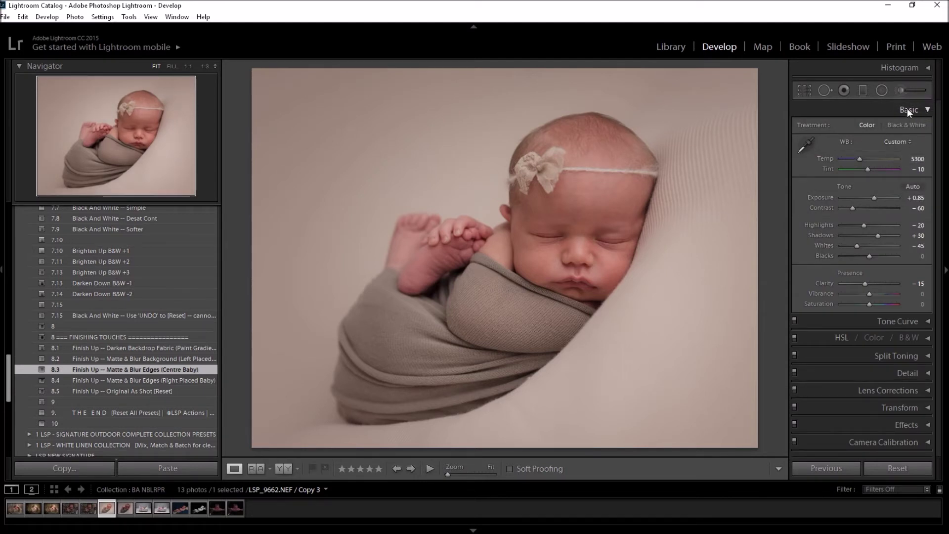
Step: Start a new Adjustment Brush mask using the 06 LSP BABY reduce reds effect
{"action": "left_click", "coordinate": [899, 89]}
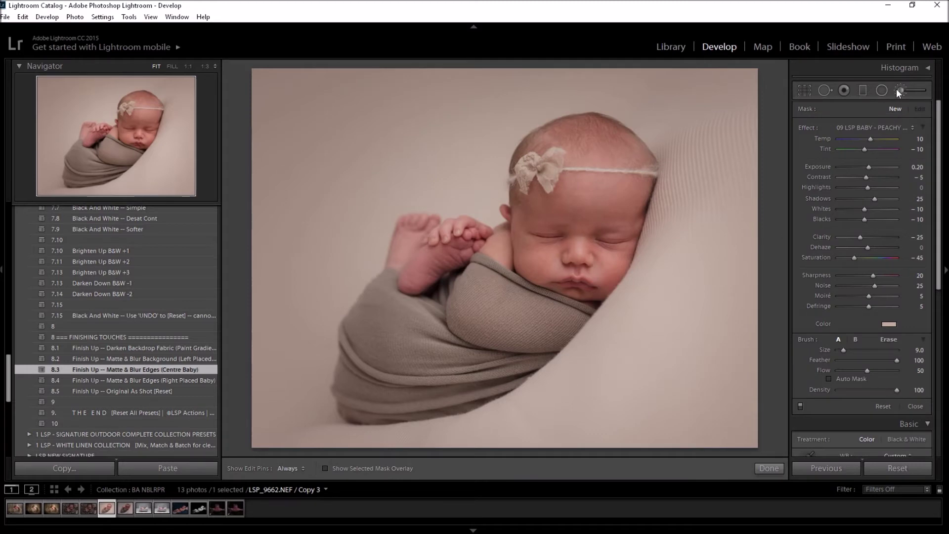
{"action": "left_click", "coordinate": [900, 88]}
{"action": "left_click", "coordinate": [919, 104]}
{"action": "left_click", "coordinate": [901, 91]}
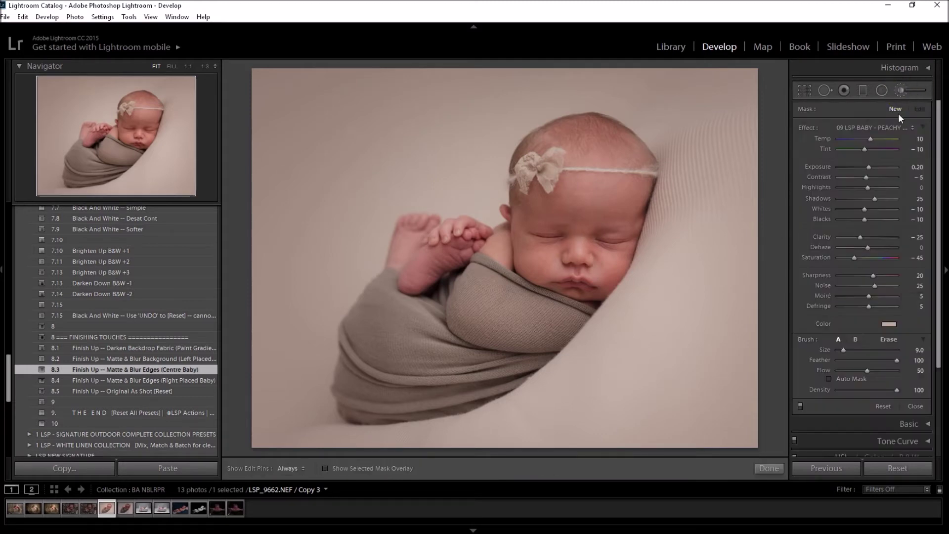
{"action": "left_click", "coordinate": [890, 127]}
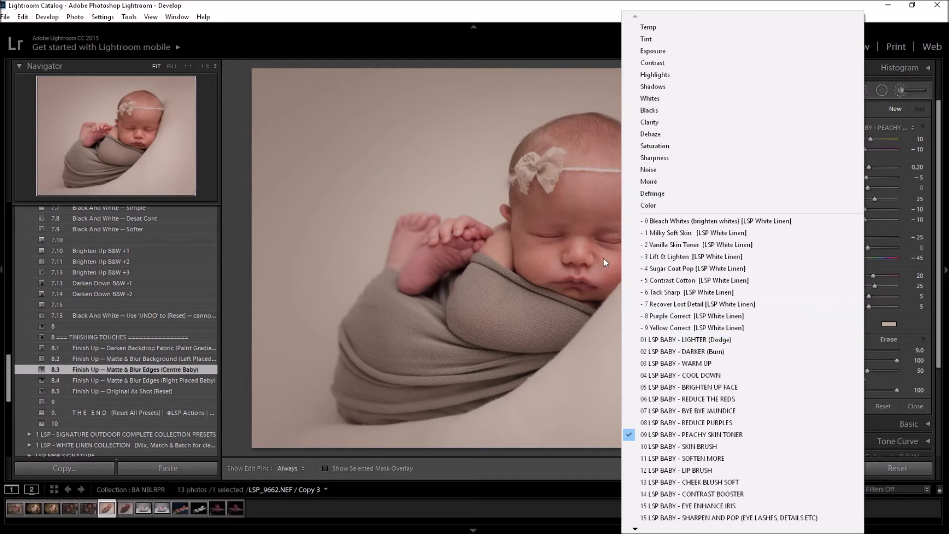
{"action": "left_click", "coordinate": [742, 399]}
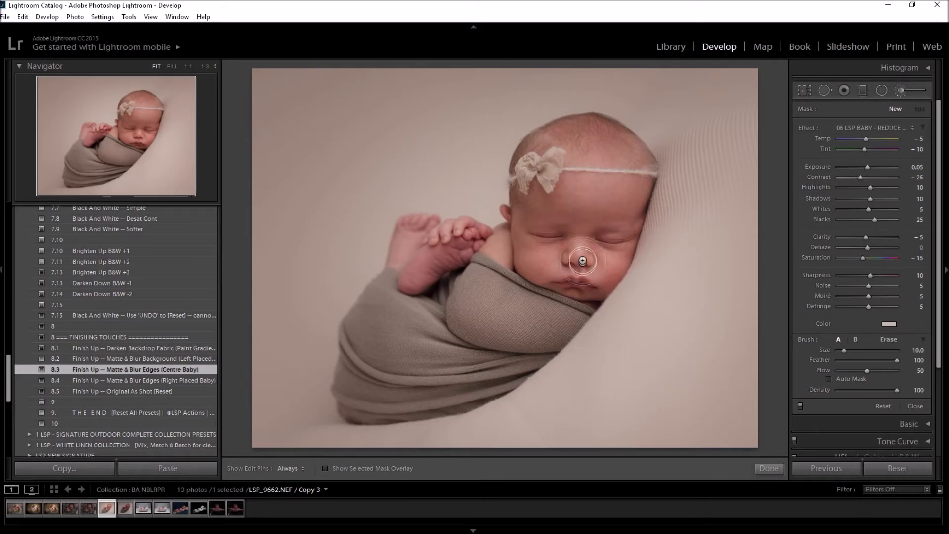
Step: Paint the reduce-reds effect over the baby's forehead, feet and hand
{"action": "scroll", "coordinate": [563, 235], "scroll_direction": "up", "scroll_amount": 4}
{"action": "scroll", "coordinate": [557, 226], "scroll_direction": "up", "scroll_amount": 2}
{"action": "mouse_move", "coordinate": [596, 159]}
{"action": "left_mouse_down"}
{"action": "mouse_move", "coordinate": [572, 161]}
{"action": "mouse_move", "coordinate": [556, 222]}
{"action": "mouse_move", "coordinate": [606, 189]}
{"action": "mouse_move", "coordinate": [589, 251]}
{"action": "mouse_move", "coordinate": [611, 251]}
{"action": "mouse_move", "coordinate": [557, 282]}
{"action": "mouse_move", "coordinate": [547, 235]}
{"action": "mouse_move", "coordinate": [536, 231]}
{"action": "mouse_move", "coordinate": [614, 199]}
{"action": "mouse_move", "coordinate": [586, 220]}
{"action": "mouse_move", "coordinate": [569, 197]}
{"action": "mouse_move", "coordinate": [471, 263]}
{"action": "mouse_move", "coordinate": [450, 258]}
{"action": "mouse_move", "coordinate": [399, 287]}
{"action": "mouse_move", "coordinate": [457, 250]}
{"action": "left_mouse_up"}
{"action": "scroll", "coordinate": [457, 250], "scroll_direction": "down", "scroll_amount": 3}
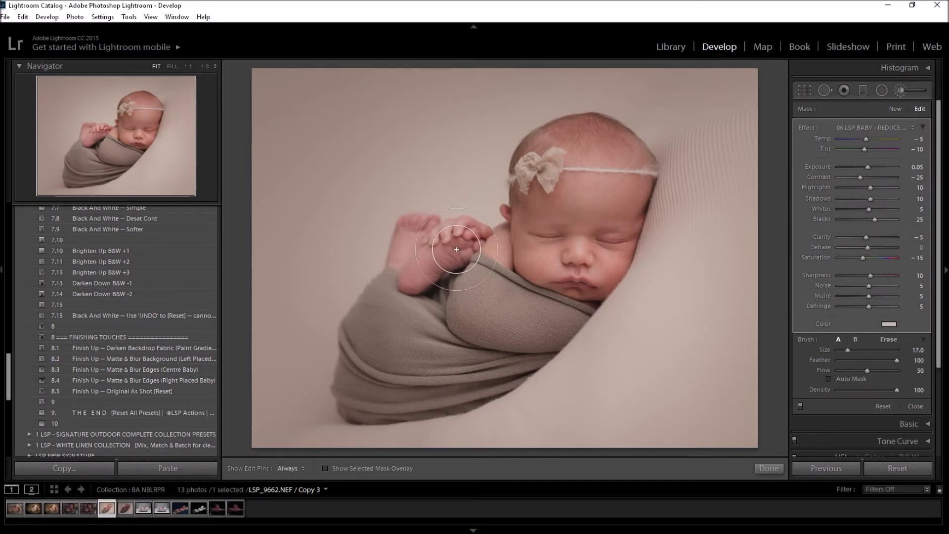
{"action": "scroll", "coordinate": [456, 250], "scroll_direction": "down", "scroll_amount": 1}
{"action": "mouse_move", "coordinate": [455, 250]}
{"action": "left_mouse_down"}
{"action": "mouse_move", "coordinate": [417, 270]}
{"action": "mouse_move", "coordinate": [462, 239]}
{"action": "mouse_move", "coordinate": [428, 267]}
{"action": "mouse_move", "coordinate": [466, 255]}
{"action": "mouse_move", "coordinate": [468, 246]}
{"action": "mouse_move", "coordinate": [408, 286]}
{"action": "mouse_move", "coordinate": [460, 243]}
{"action": "mouse_move", "coordinate": [420, 270]}
{"action": "mouse_move", "coordinate": [457, 241]}
{"action": "mouse_move", "coordinate": [432, 263]}
{"action": "left_mouse_up"}
Step: Erase the reduce-reds mask around the mouth and cheek, then start a new brush mask
{"action": "key", "text": "h"}
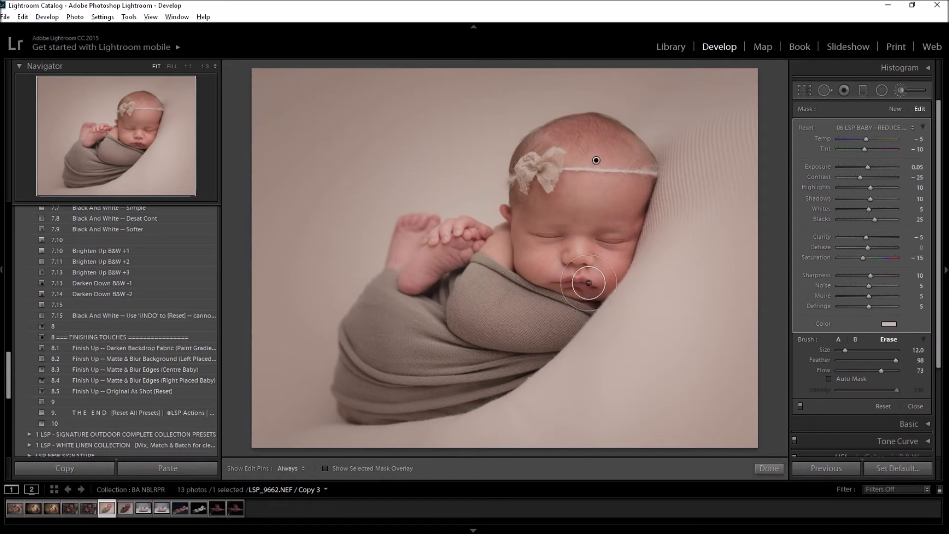
{"action": "key", "text": "alt"}
{"action": "scroll", "coordinate": [590, 286], "scroll_direction": "up", "scroll_amount": 2}
{"action": "key", "text": "h"}
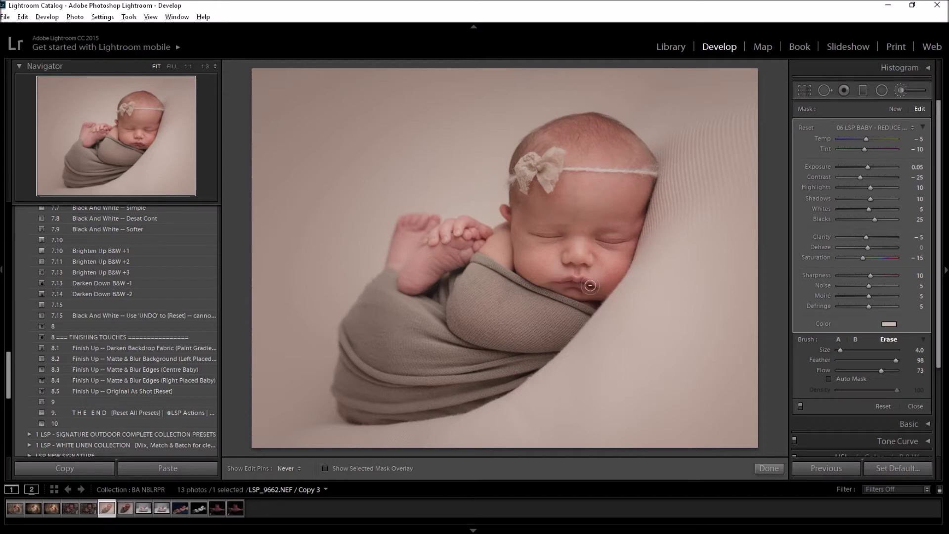
{"action": "key", "text": "h"}
{"action": "scroll", "coordinate": [531, 270], "scroll_direction": "up", "scroll_amount": 5}
{"action": "key", "text": "h"}
{"action": "key", "text": "h"}
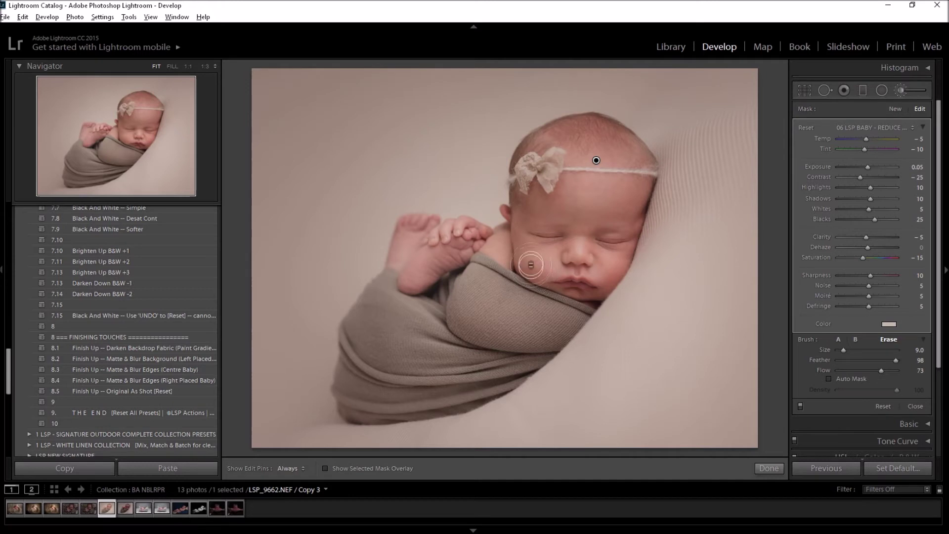
{"action": "key", "text": "h"}
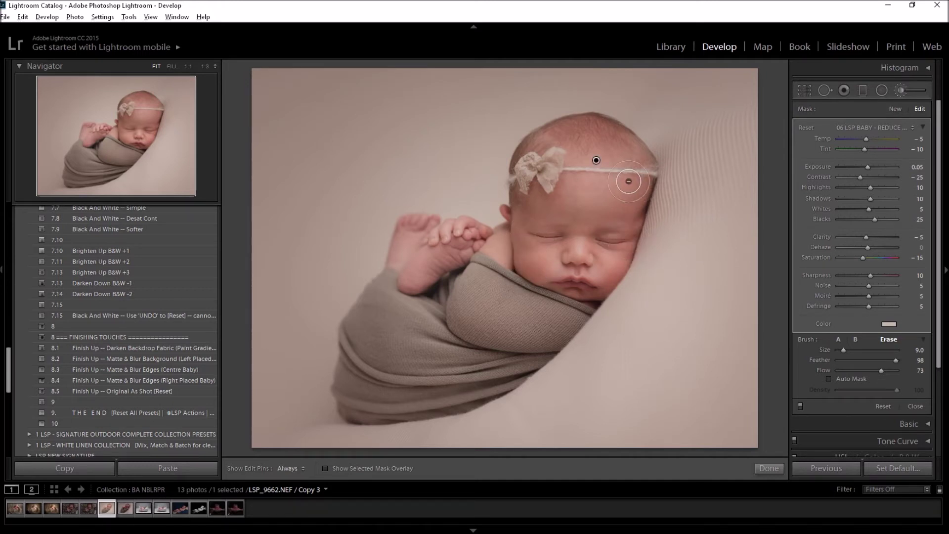
{"action": "left_click", "coordinate": [896, 111]}
Step: Paint the 10 LSP BABY - SKIN BRUSH effect over the baby's face
{"action": "left_click", "coordinate": [884, 129]}
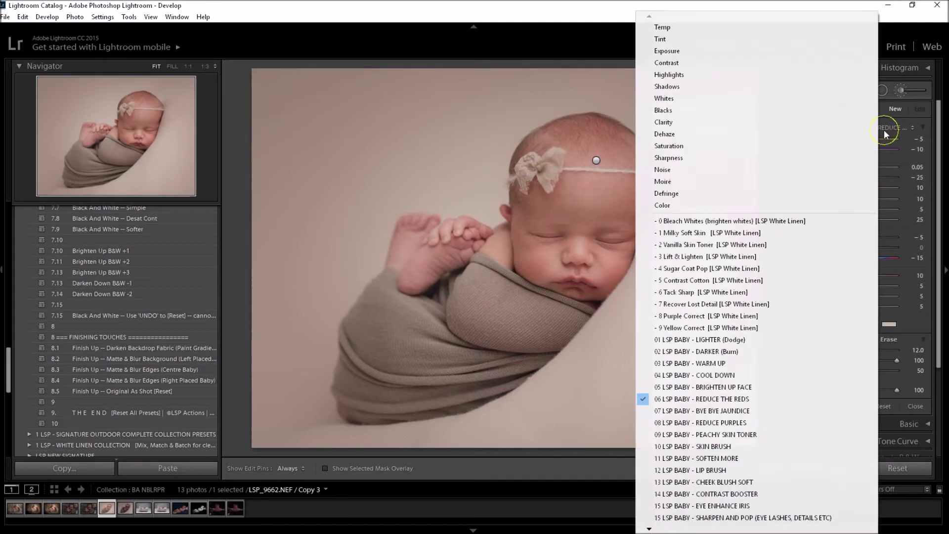
{"action": "left_click", "coordinate": [743, 446]}
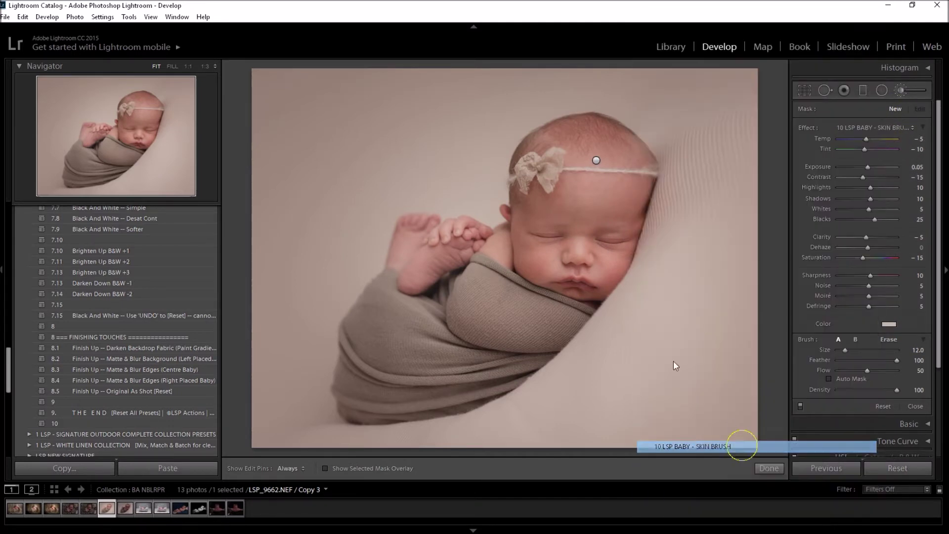
{"action": "scroll", "coordinate": [580, 223], "scroll_direction": "down", "scroll_amount": 3}
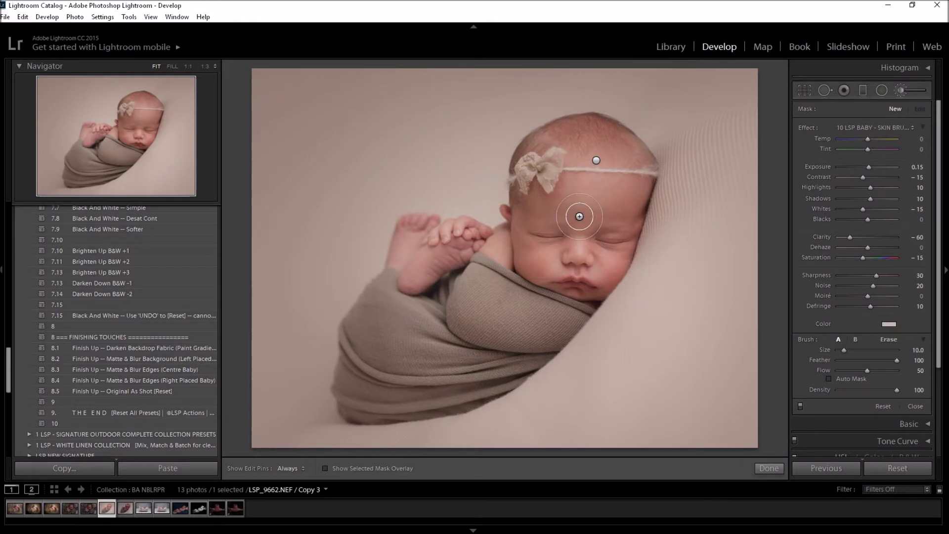
{"action": "key", "text": "h"}
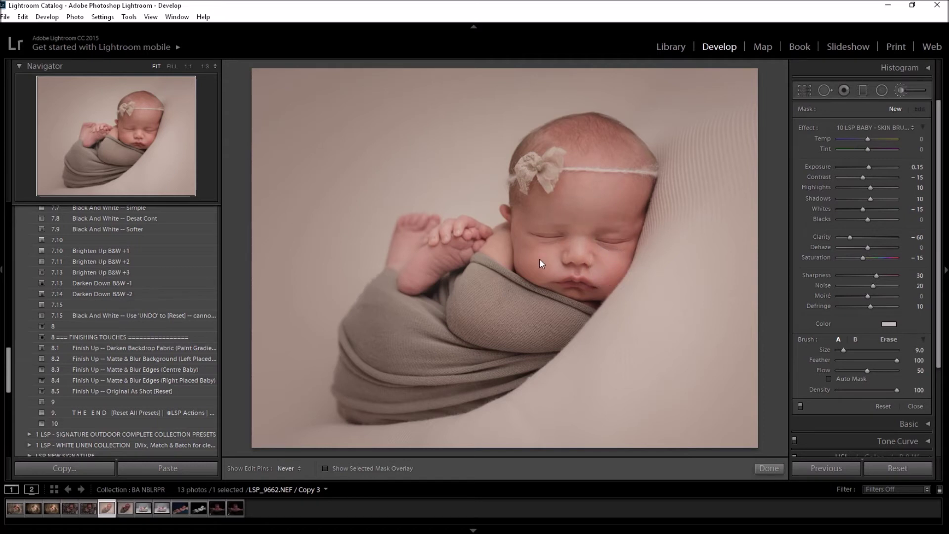
{"action": "key", "text": "h"}
{"action": "mouse_move", "coordinate": [583, 208]}
{"action": "left_mouse_down"}
{"action": "mouse_move", "coordinate": [576, 251]}
{"action": "mouse_move", "coordinate": [620, 273]}
{"action": "mouse_move", "coordinate": [598, 197]}
{"action": "mouse_move", "coordinate": [585, 206]}
{"action": "mouse_move", "coordinate": [608, 213]}
{"action": "left_mouse_up"}
Step: Close the brush and zoom the Navigator view in on the baby's face
{"action": "left_click", "coordinate": [904, 89]}
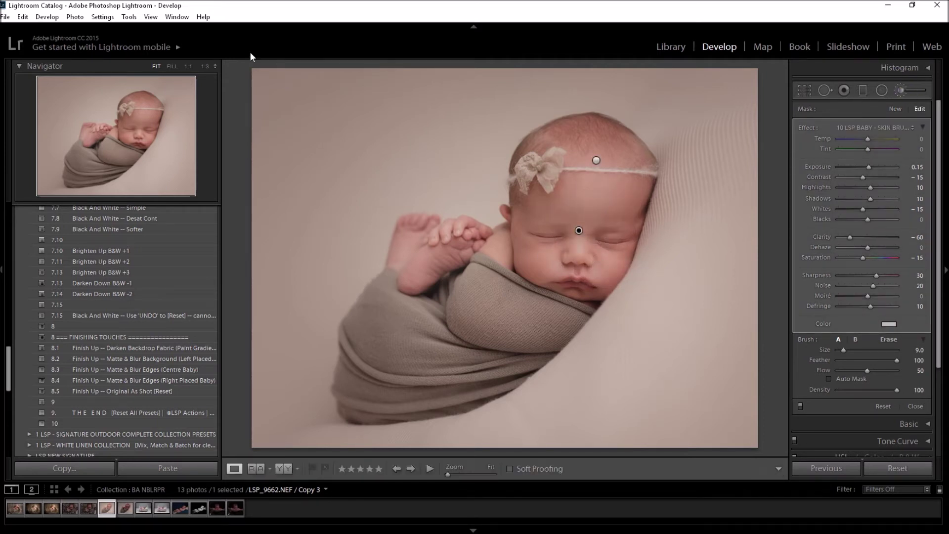
{"action": "left_click", "coordinate": [205, 66]}
{"action": "left_click_drag", "start_coordinate": [143, 136], "coordinate": [135, 131]}
Step: Reopen the Adjustment Brush and recentre the 1:3 close-up on the baby's face
{"action": "left_click", "coordinate": [903, 92]}
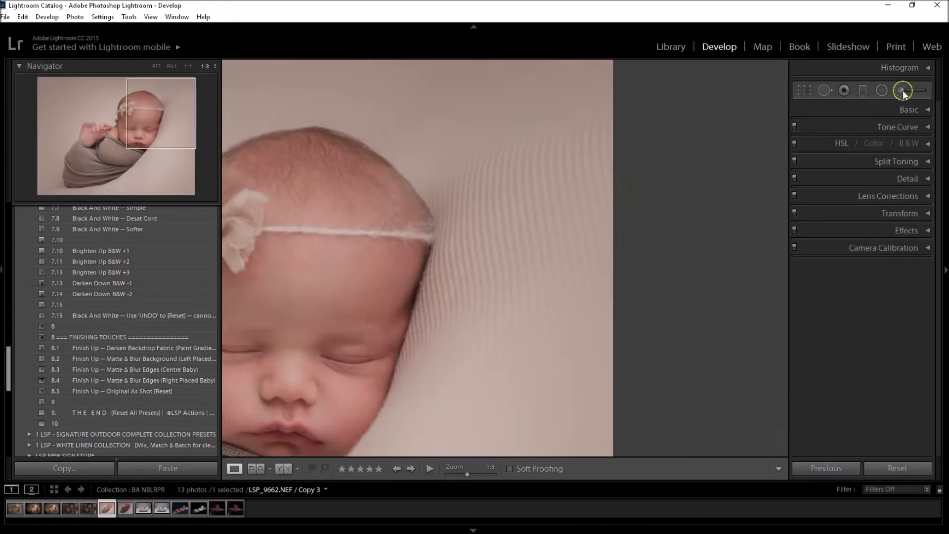
{"action": "left_click", "coordinate": [159, 110]}
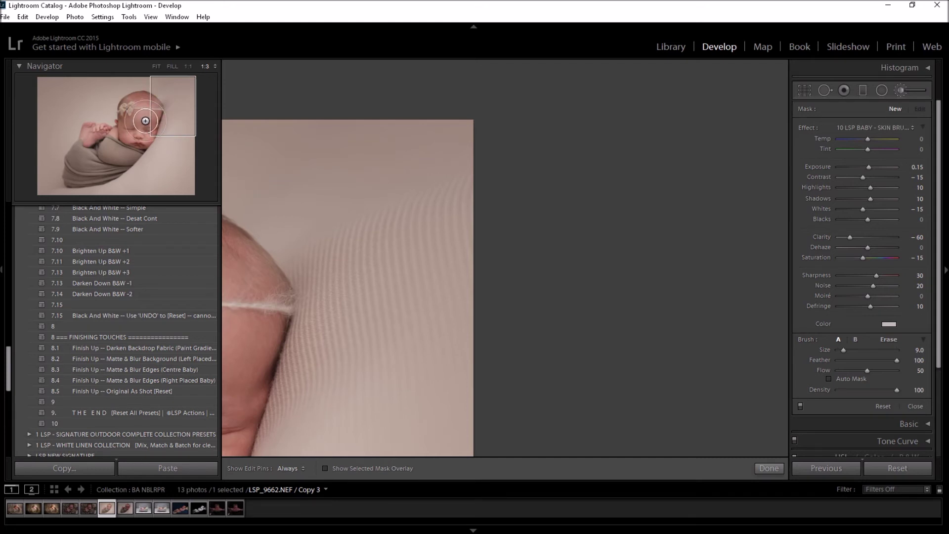
{"action": "left_click", "coordinate": [134, 134]}
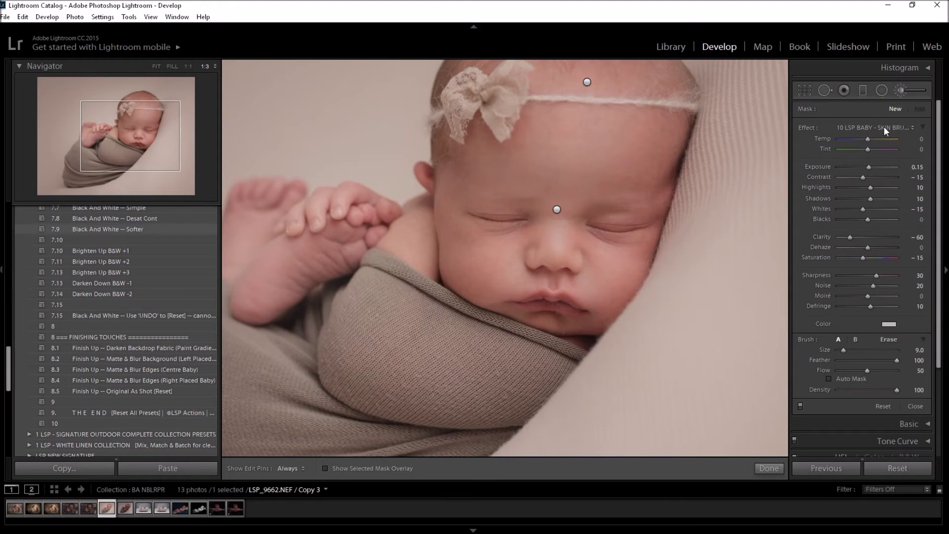
{"action": "left_click", "coordinate": [900, 127]}
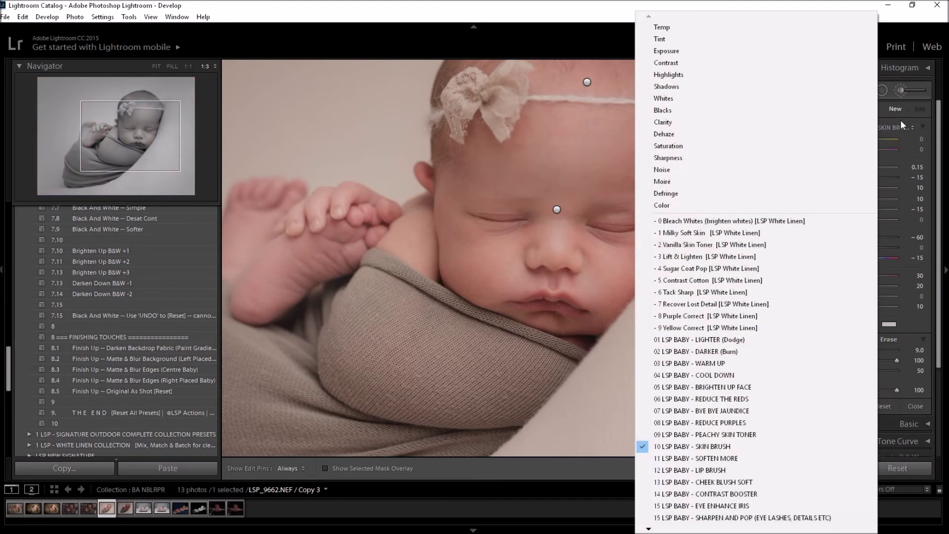
Step: Paint 15 LSP BABY - SHARPEN AND POP across the baby's eyes with a smaller brush
{"action": "left_click", "coordinate": [761, 519]}
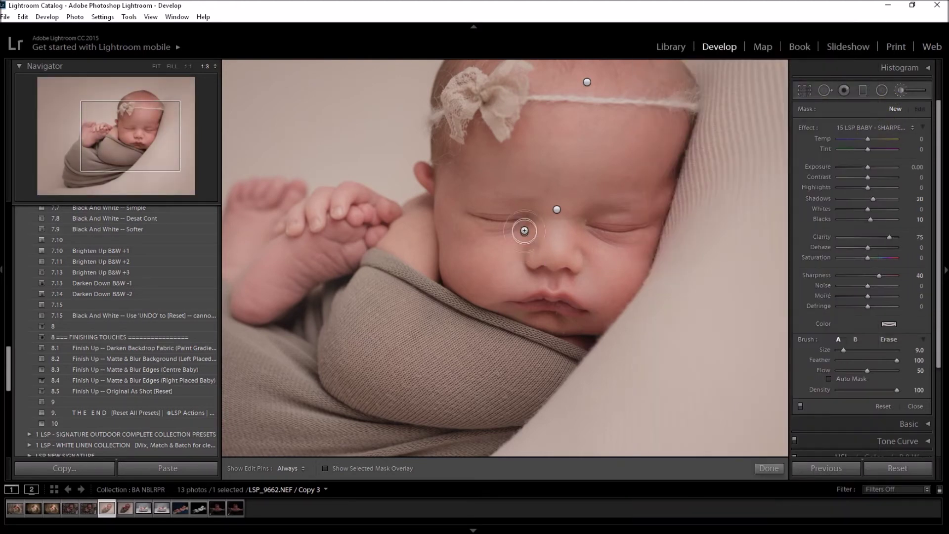
{"action": "key", "text": "bracketleft"}
{"action": "key", "text": "bracketleft"}
{"action": "key", "text": "h"}
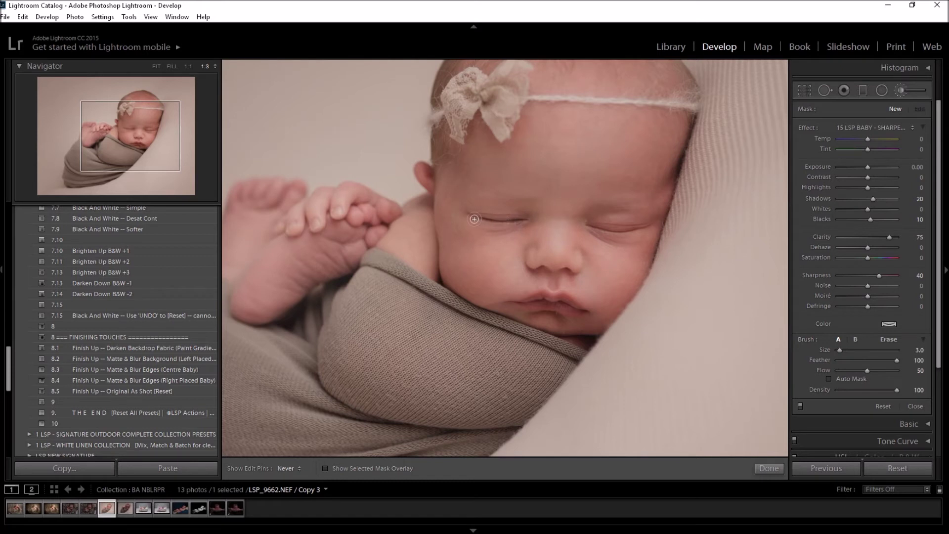
{"action": "left_click_drag", "start_coordinate": [471, 220], "coordinate": [632, 231]}
{"action": "key", "text": "h"}
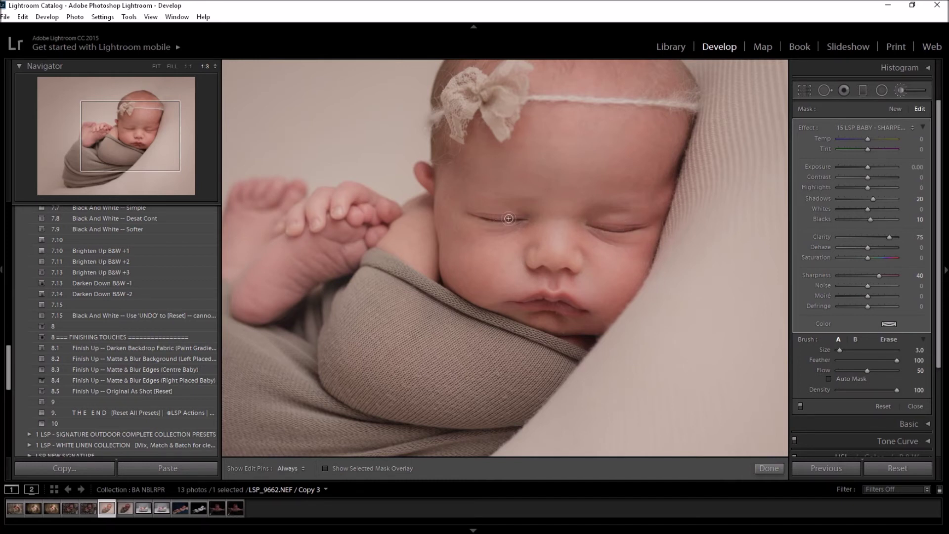
Step: Erase the sharpening from the eyelid and upper lip, then begin a new mask
{"action": "key", "text": "alt"}
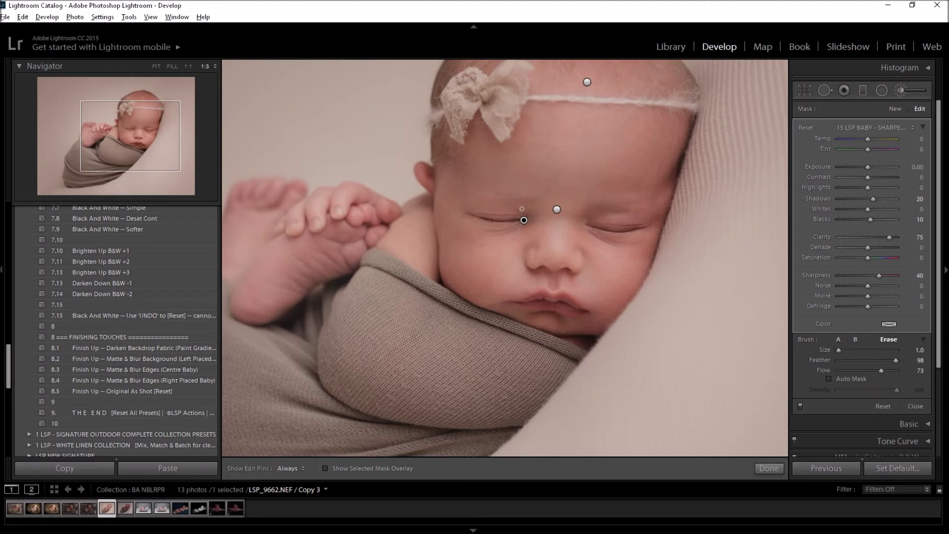
{"action": "key", "text": "h"}
{"action": "left_click_drag", "start_coordinate": [625, 226], "coordinate": [643, 223]}
{"action": "left_click_drag", "start_coordinate": [551, 292], "coordinate": [553, 286]}
{"action": "scroll", "coordinate": [549, 296], "scroll_direction": "up", "scroll_amount": 7}
{"action": "key", "text": "h"}
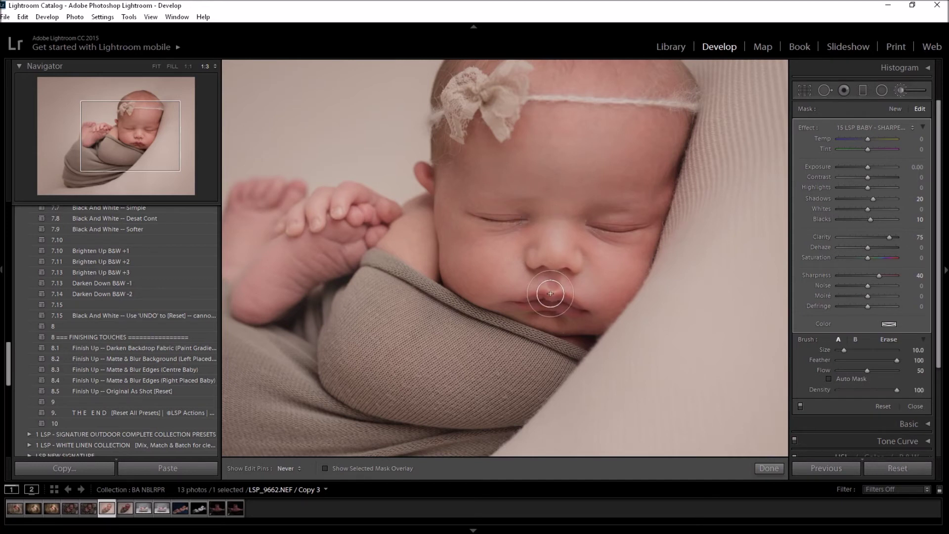
{"action": "key", "text": "h"}
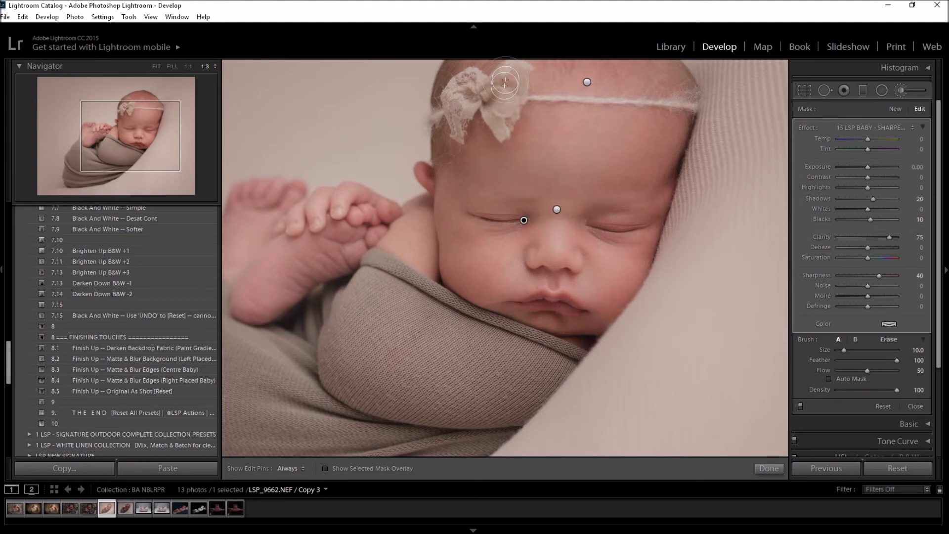
{"action": "key", "text": "h"}
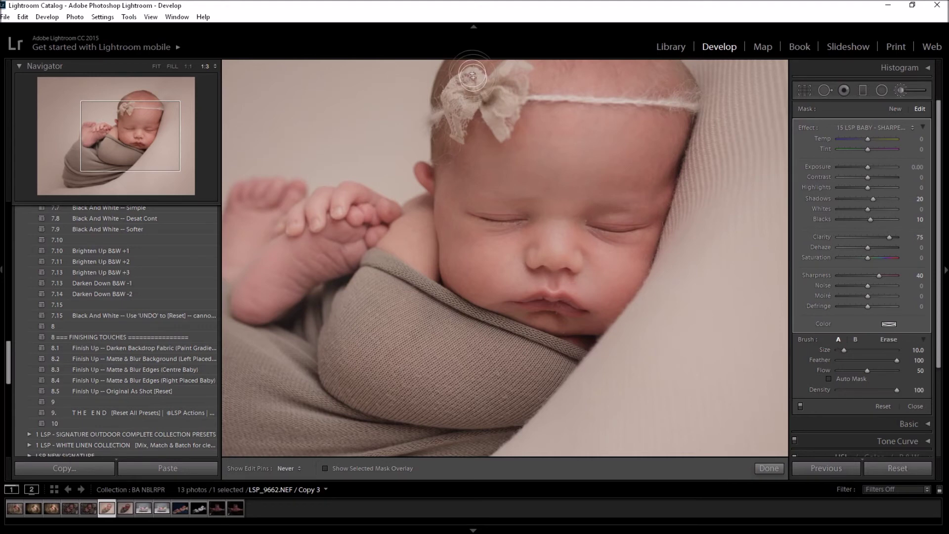
{"action": "key", "text": "h"}
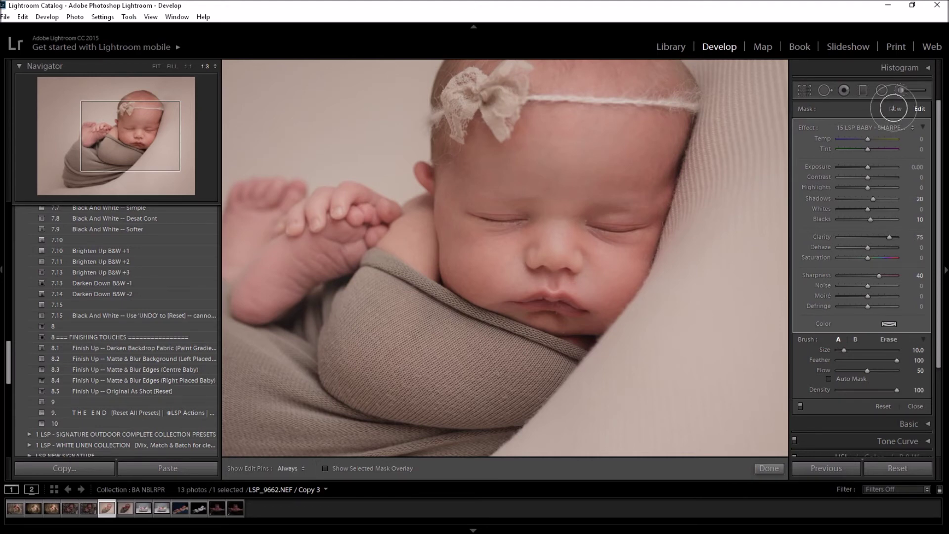
{"action": "left_click", "coordinate": [895, 108]}
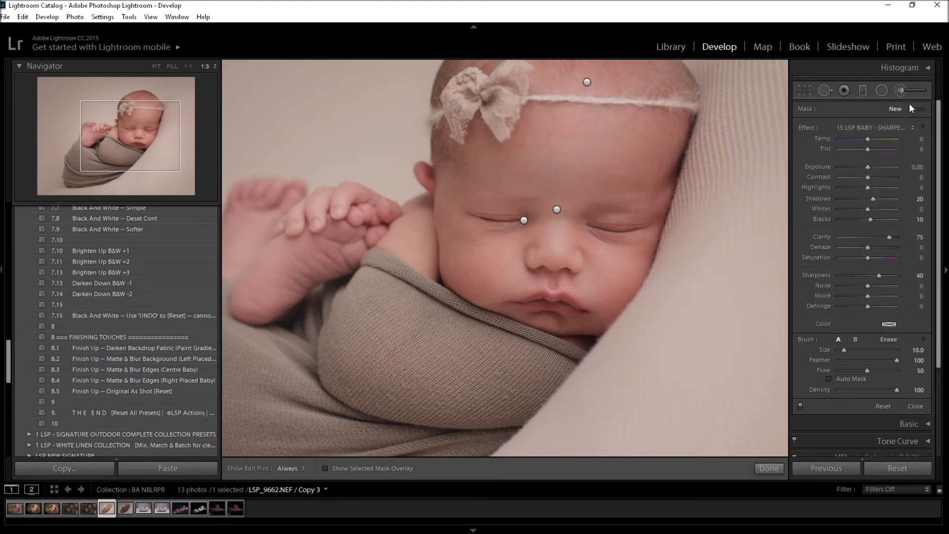
Step: Select the 05 LSP BABY - BRIGHTEN UP FACE brush effect instead of LIGHTER (Dodge)
{"action": "left_click", "coordinate": [871, 124]}
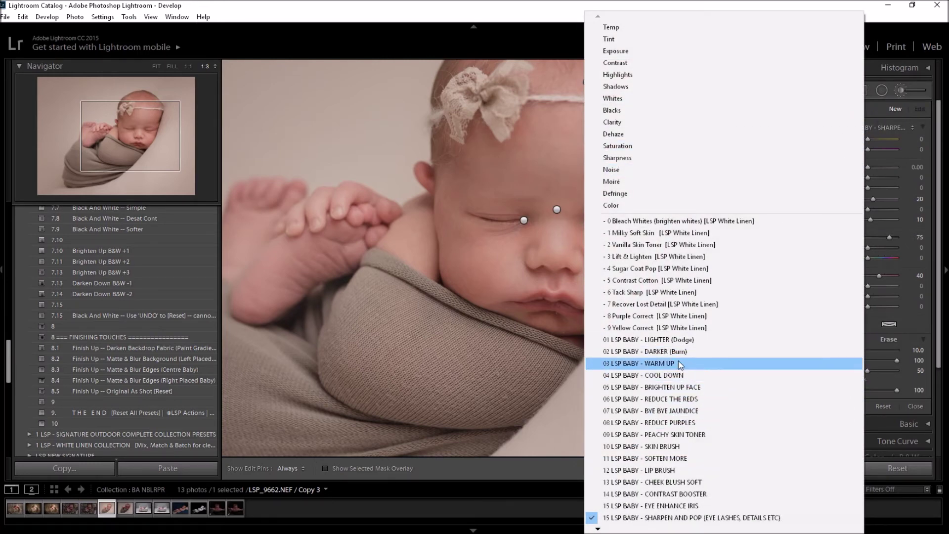
{"action": "left_click", "coordinate": [678, 340]}
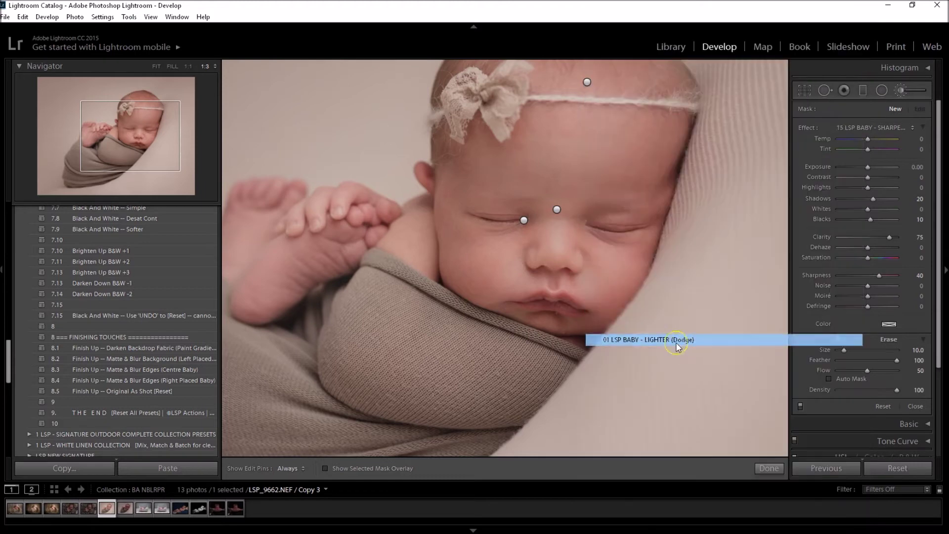
{"action": "left_click", "coordinate": [885, 127]}
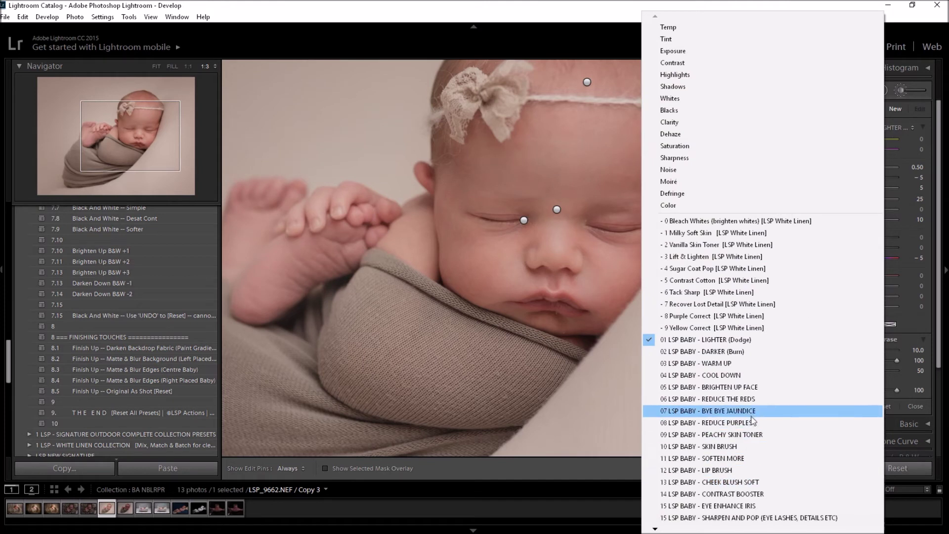
{"action": "left_click", "coordinate": [727, 388]}
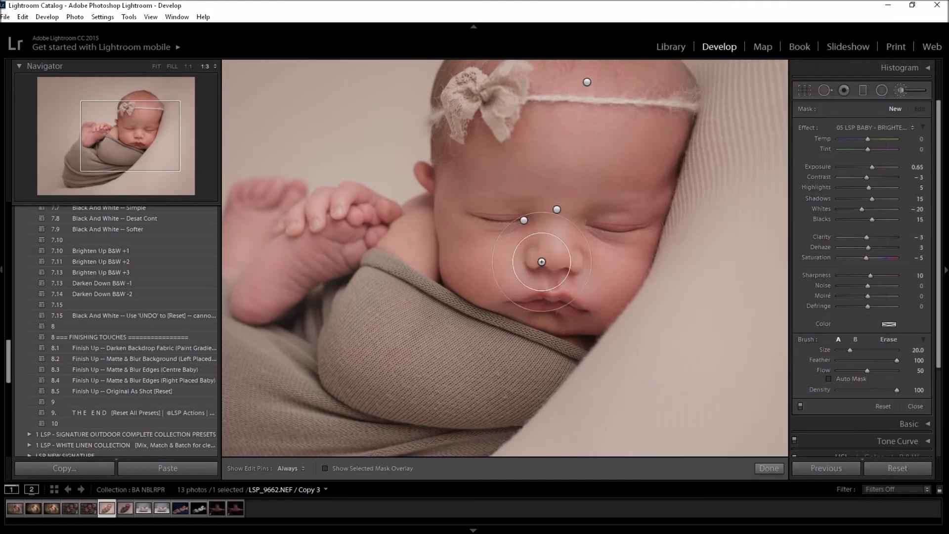
Step: Paint the brightening effect across the baby's face and forehead
{"action": "scroll", "coordinate": [541, 262], "scroll_direction": "up", "scroll_amount": 15}
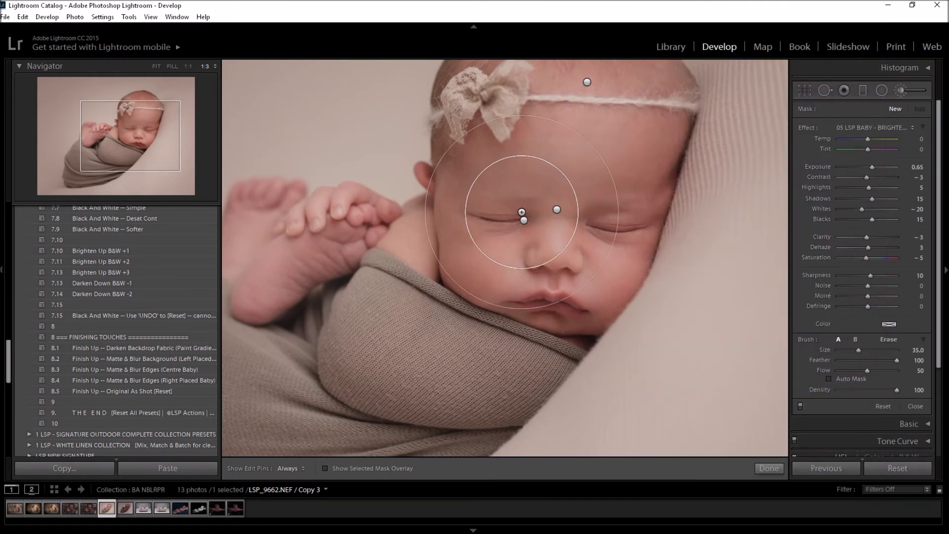
{"action": "key", "text": "h"}
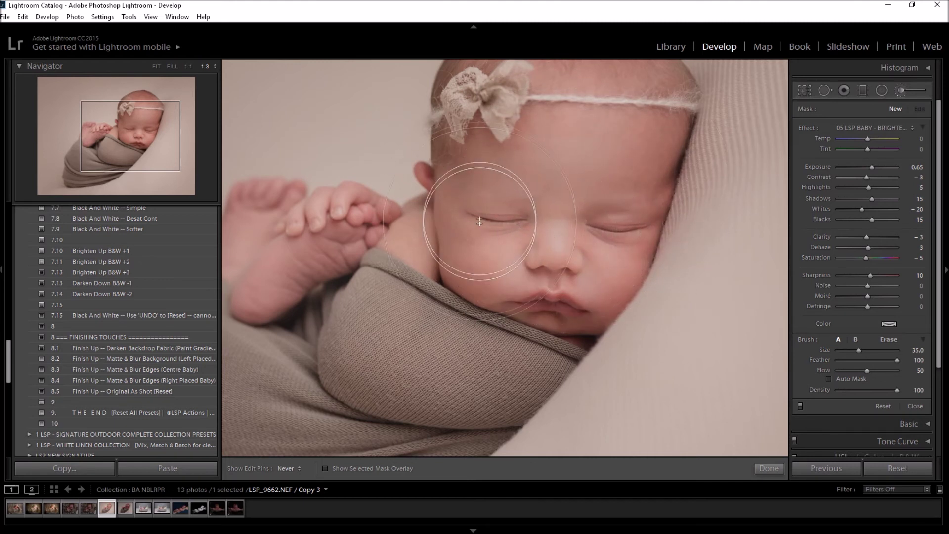
{"action": "mouse_move", "coordinate": [631, 196]}
{"action": "left_mouse_down"}
{"action": "mouse_move", "coordinate": [636, 147]}
{"action": "mouse_move", "coordinate": [585, 107]}
{"action": "mouse_move", "coordinate": [494, 155]}
{"action": "mouse_move", "coordinate": [680, 140]}
{"action": "mouse_move", "coordinate": [665, 162]}
{"action": "mouse_move", "coordinate": [670, 143]}
{"action": "mouse_move", "coordinate": [645, 88]}
{"action": "left_mouse_up"}
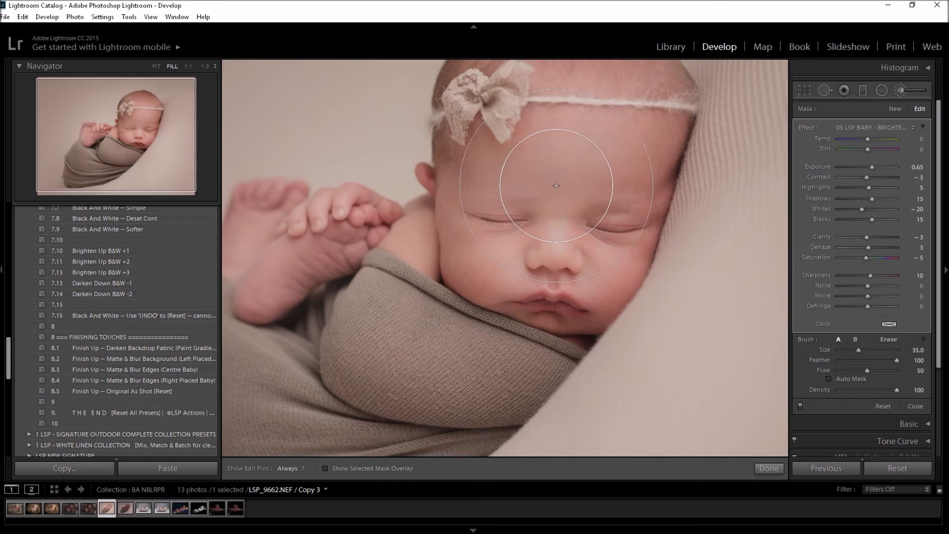
{"action": "key", "text": "space"}
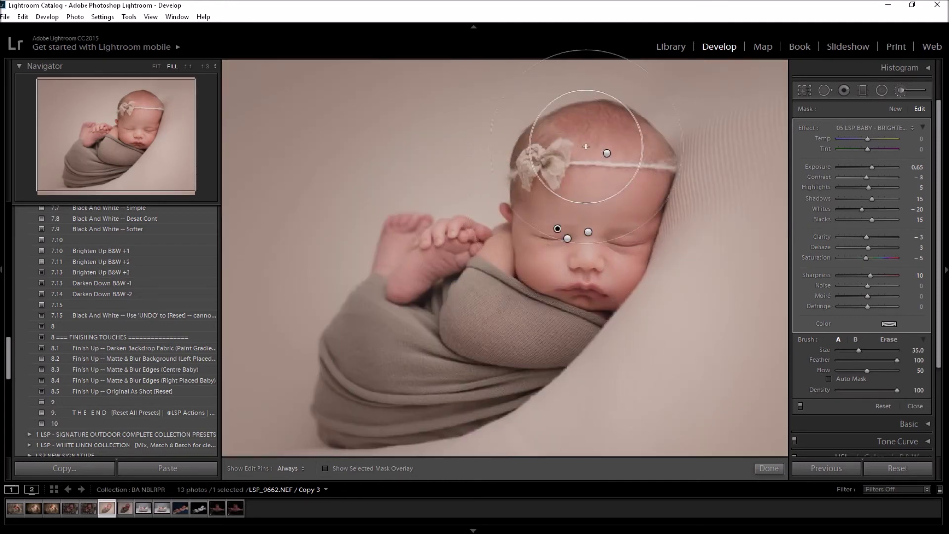
{"action": "key", "text": "["}
Step: Paint a new brush mask with the 06 LSP BABY - REDUCE THE REDS effect over the baby's hands
{"action": "left_click", "coordinate": [895, 110]}
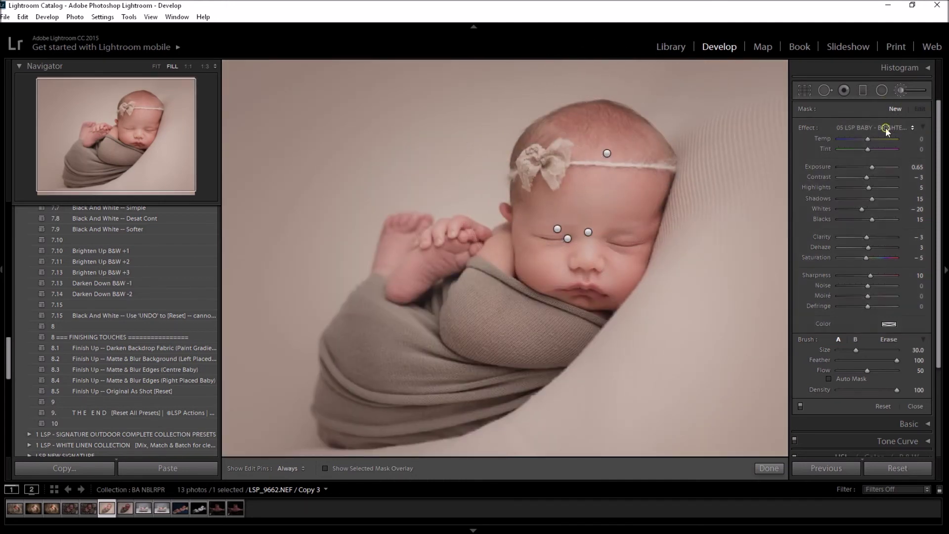
{"action": "left_click", "coordinate": [886, 127]}
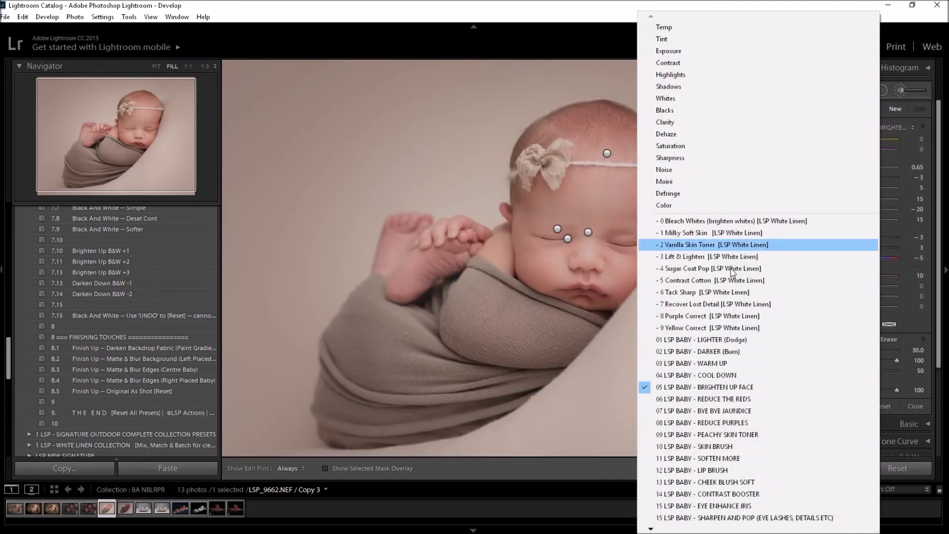
{"action": "left_click", "coordinate": [753, 398]}
{"action": "scroll", "coordinate": [628, 120], "scroll_direction": "down", "scroll_amount": 5}
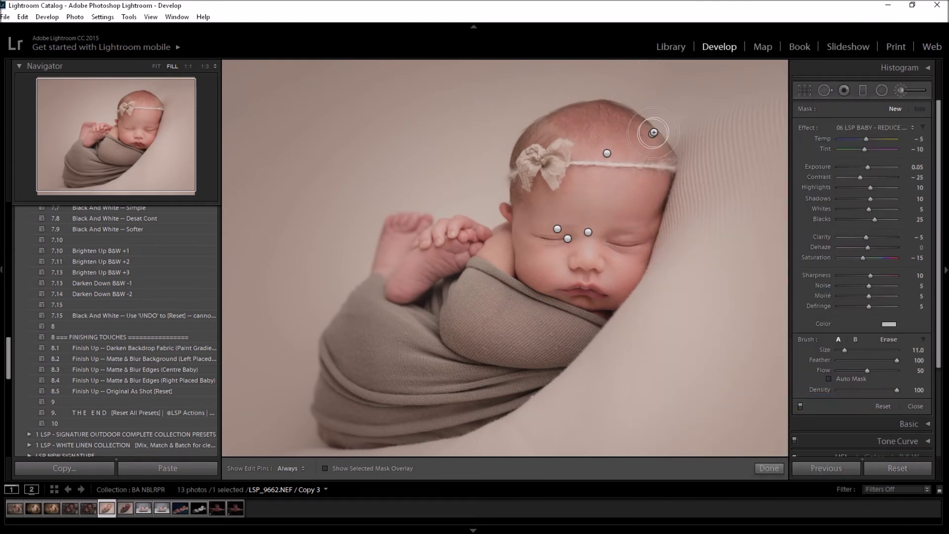
{"action": "key", "text": "h"}
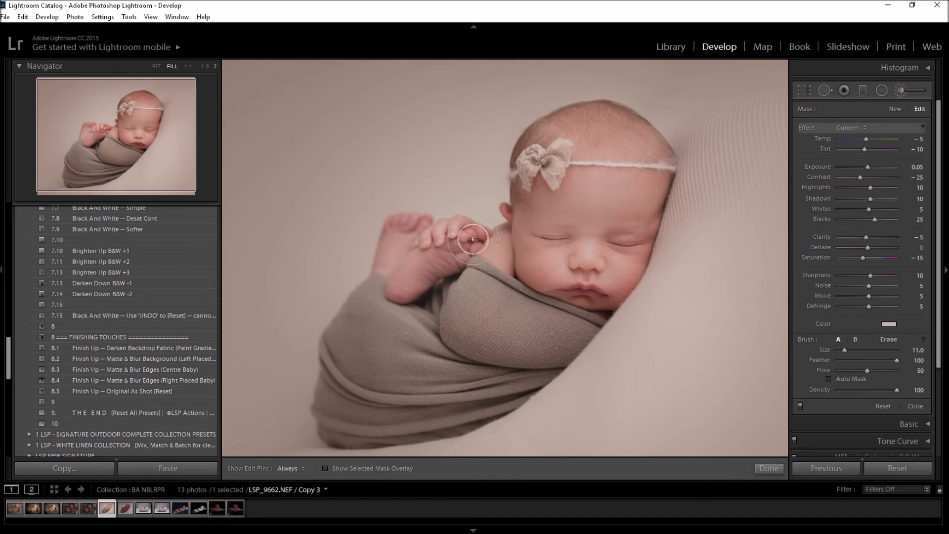
{"action": "mouse_move", "coordinate": [474, 243]}
{"action": "left_mouse_down"}
{"action": "mouse_move", "coordinate": [398, 284]}
{"action": "mouse_move", "coordinate": [476, 238]}
{"action": "mouse_move", "coordinate": [422, 282]}
{"action": "mouse_move", "coordinate": [466, 245]}
{"action": "mouse_move", "coordinate": [461, 237]}
{"action": "mouse_move", "coordinate": [395, 287]}
{"action": "mouse_move", "coordinate": [464, 243]}
{"action": "mouse_move", "coordinate": [451, 259]}
{"action": "mouse_move", "coordinate": [474, 252]}
{"action": "mouse_move", "coordinate": [452, 269]}
{"action": "mouse_move", "coordinate": [397, 295]}
{"action": "left_mouse_up"}
{"action": "key", "text": "h"}
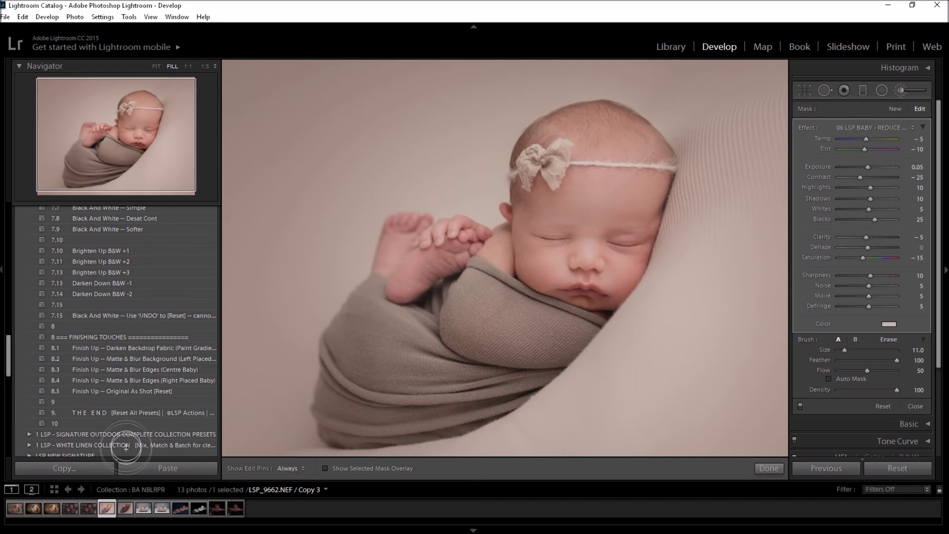
Step: Compare with the unedited filmstrip copy, then close the Adjustment Brush panel
{"action": "left_click", "coordinate": [125, 509]}
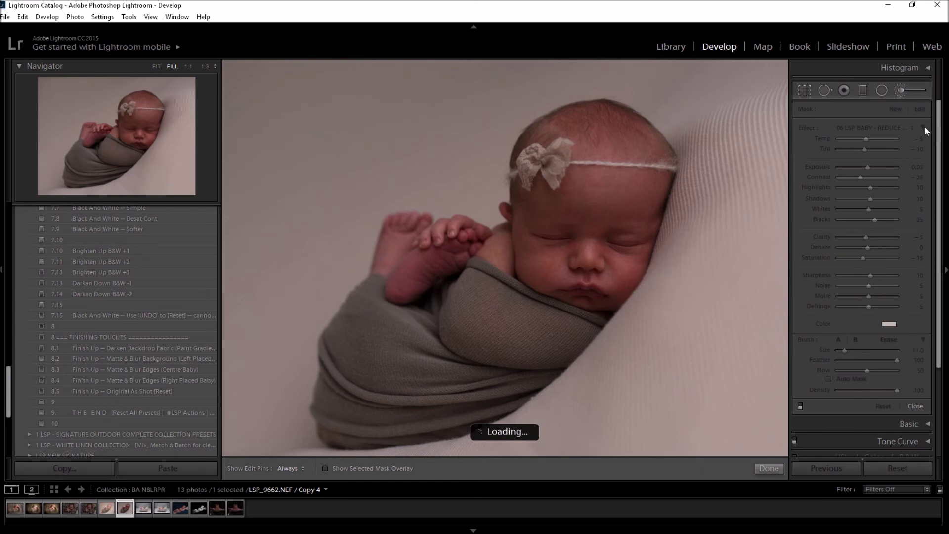
{"action": "key", "text": "k"}
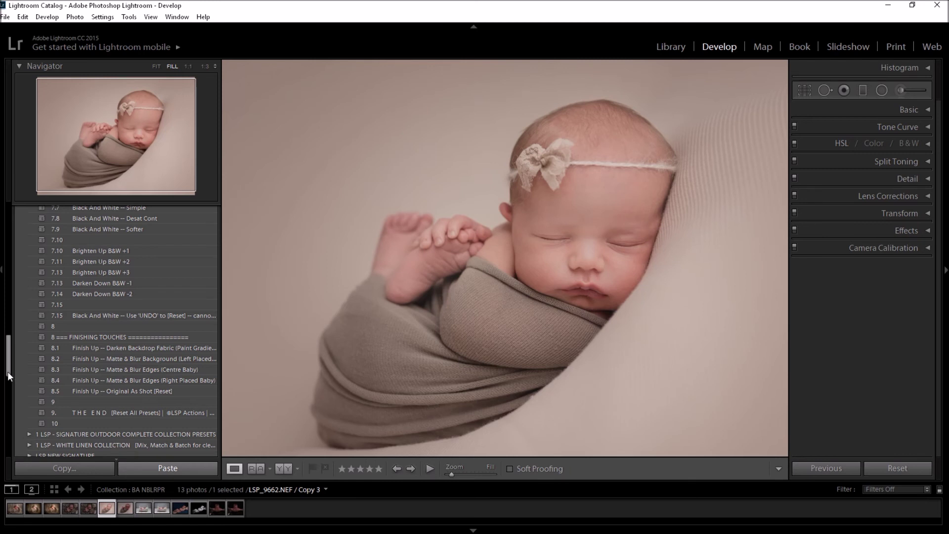
Step: Apply the 6.3 Vignette -- Mini preset from the Presets panel's Vignette section
{"action": "left_click_drag", "start_coordinate": [7, 371], "coordinate": [2, 213]}
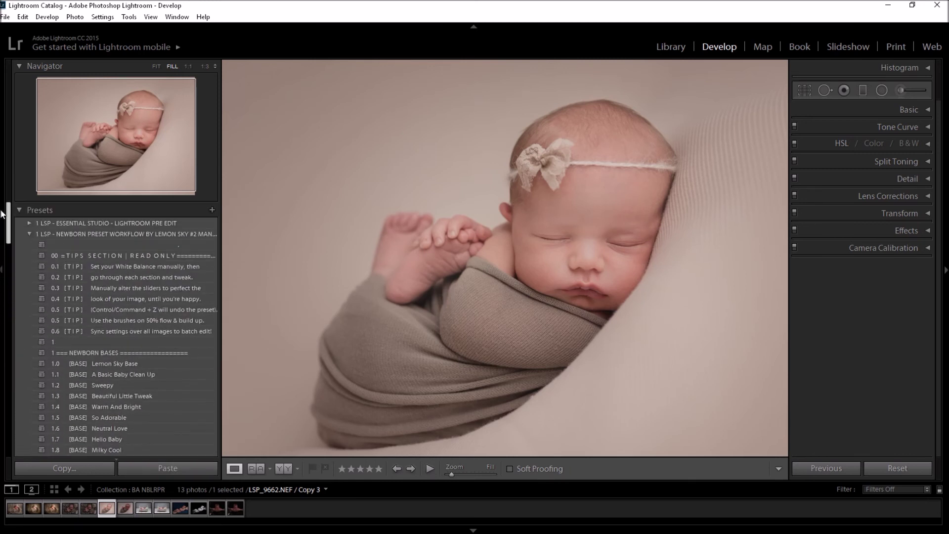
{"action": "mouse_move", "coordinate": [11, 223]}
{"action": "left_mouse_down"}
{"action": "mouse_move", "coordinate": [1, 367]}
{"action": "mouse_move", "coordinate": [2, 209]}
{"action": "left_mouse_up"}
{"action": "left_click_drag", "start_coordinate": [8, 212], "coordinate": [7, 313]}
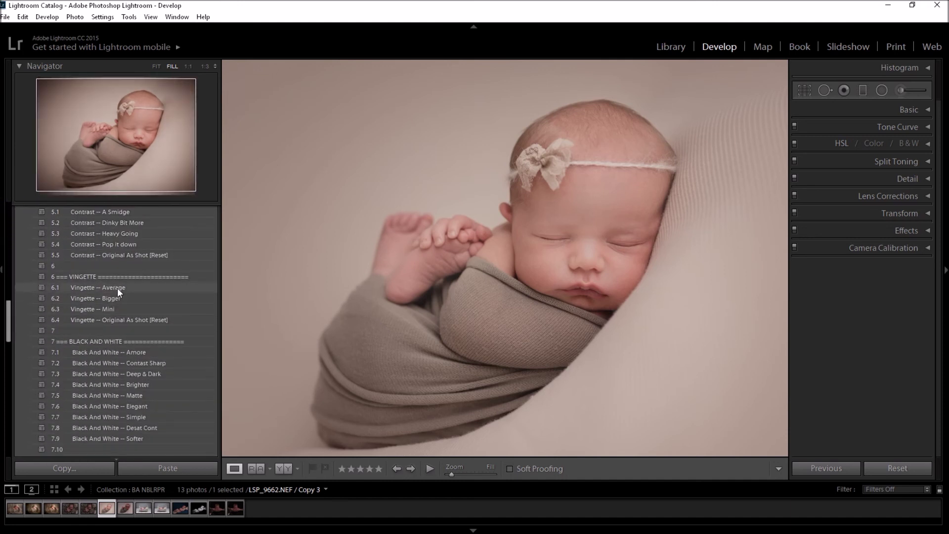
{"action": "left_click", "coordinate": [122, 310]}
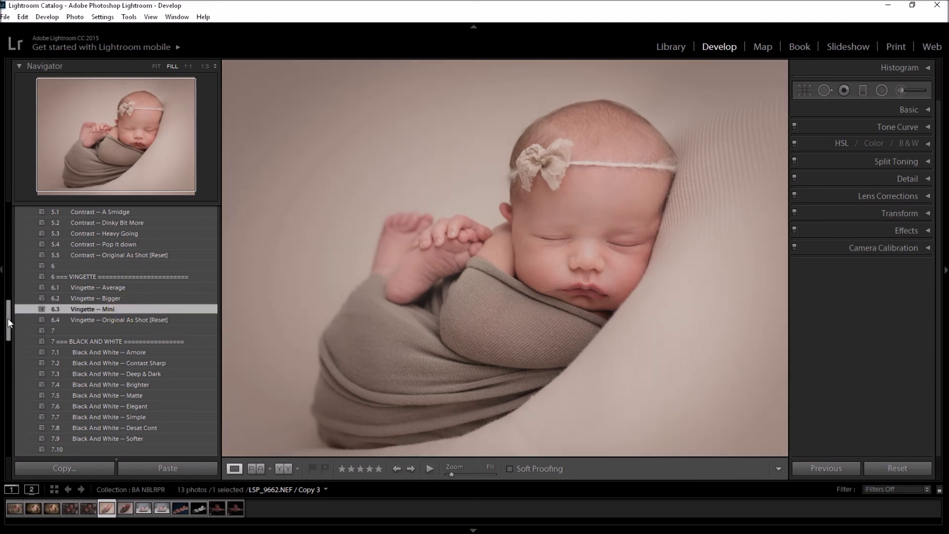
{"action": "left_click_drag", "start_coordinate": [7, 318], "coordinate": [11, 339]}
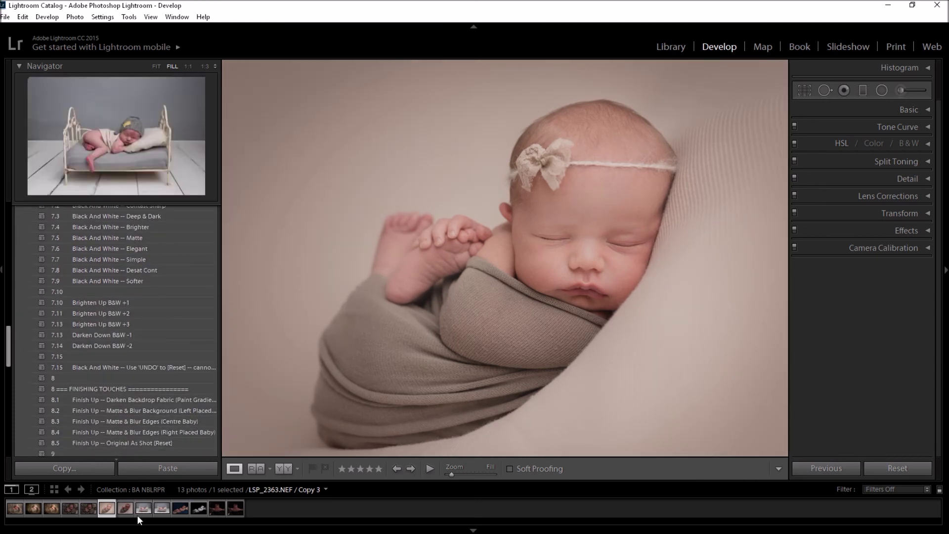
{"action": "left_click", "coordinate": [126, 510]}
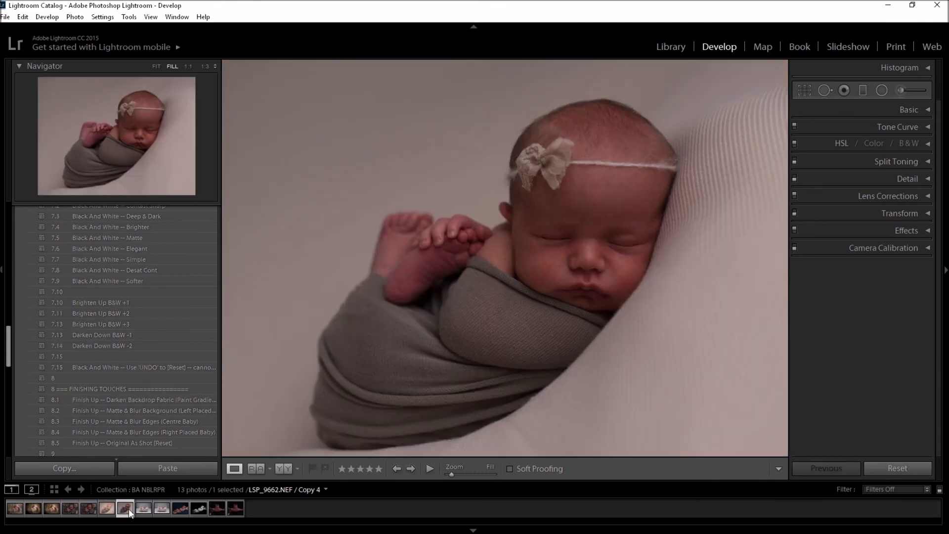
{"action": "left_click", "coordinate": [104, 506]}
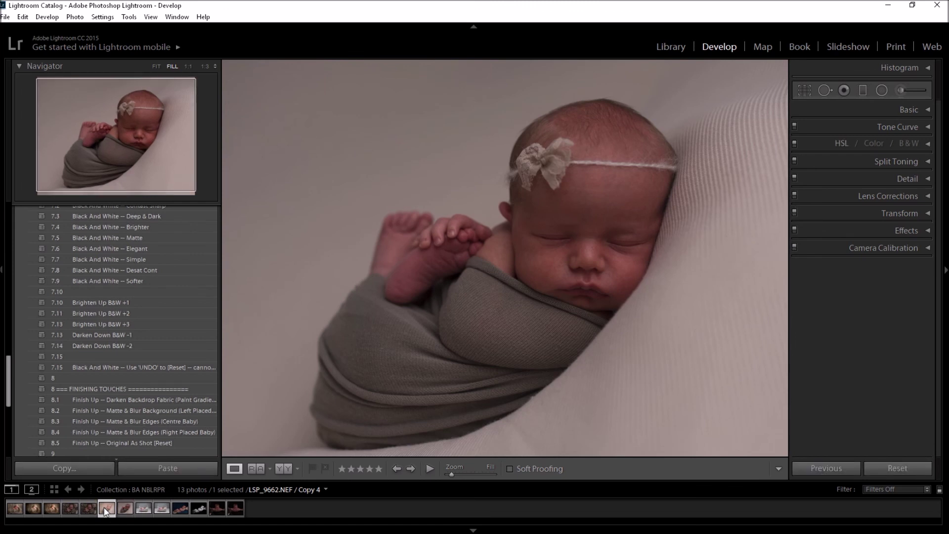